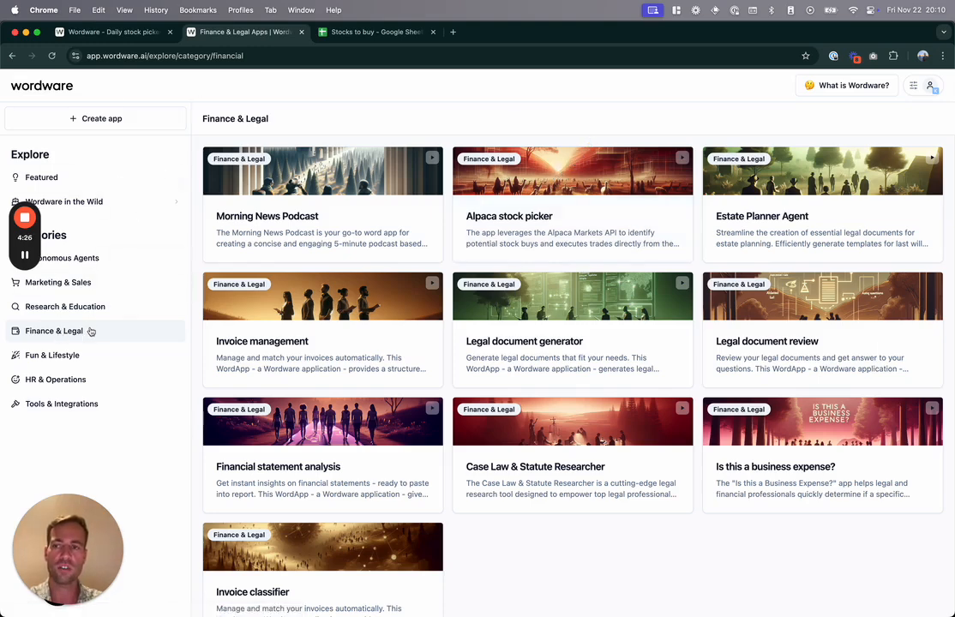
- Open the Alpaca stock picker app and review the Daily stock picker's web search, company generation and Python code blocks
left_click(525, 154)
left_click(881, 259)
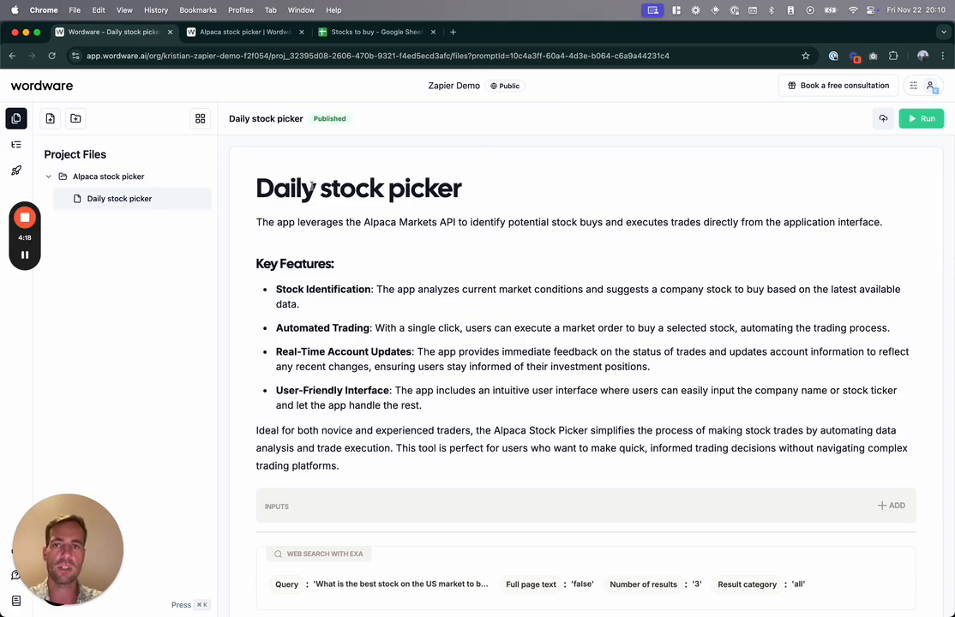
scroll(499, 249, "down", 5)
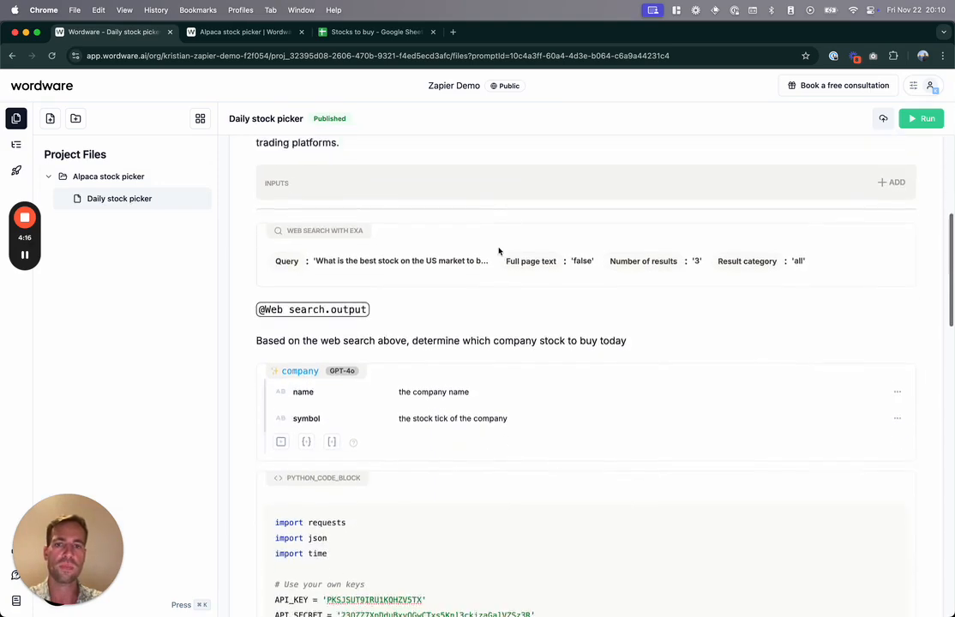
scroll(381, 192, "down", 1)
scroll(390, 185, "up", 1)
scroll(426, 245, "down", 1)
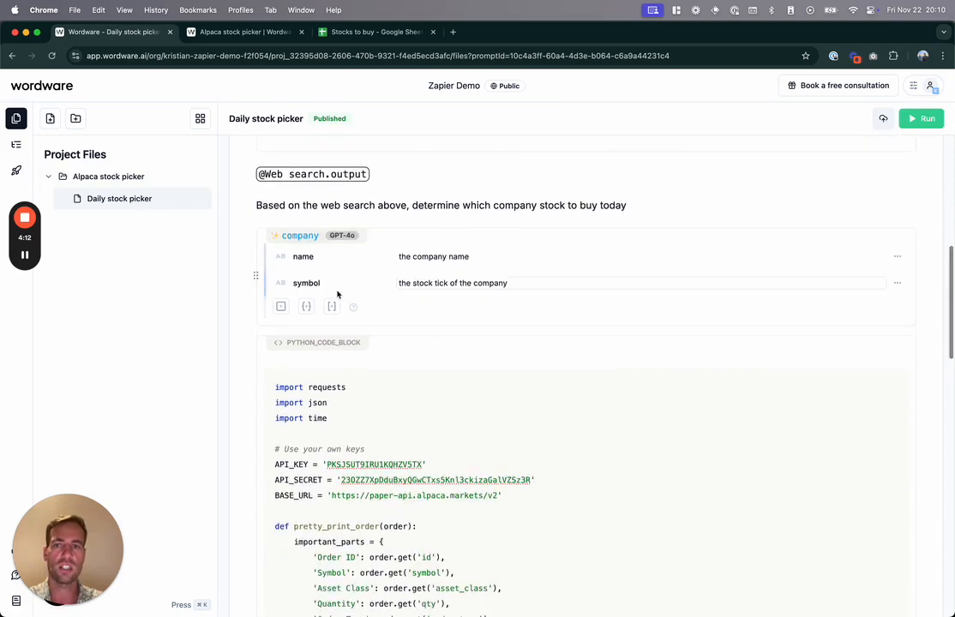
scroll(422, 298, "down", 2)
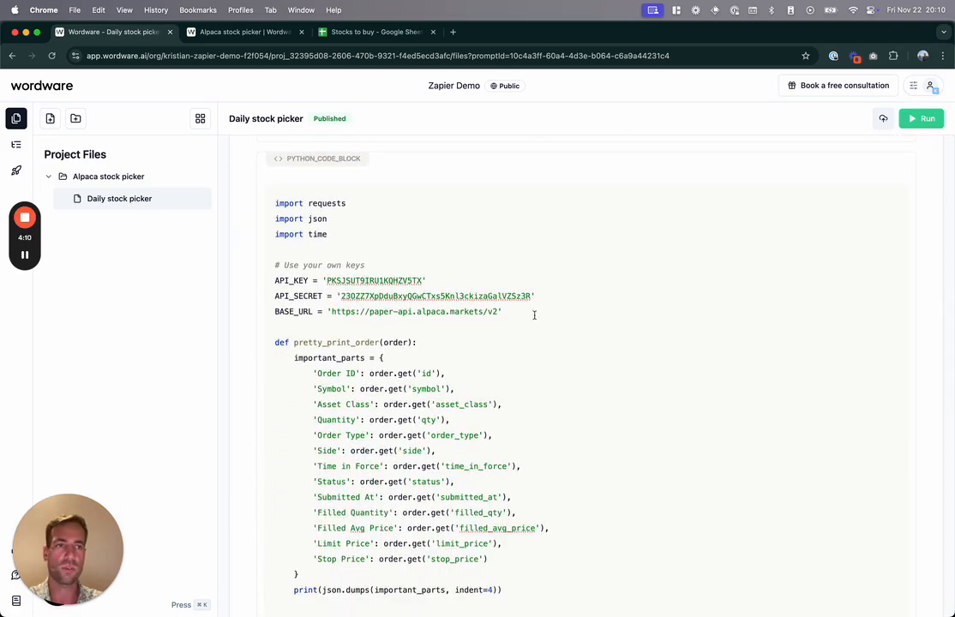
scroll(533, 314, "up", 10)
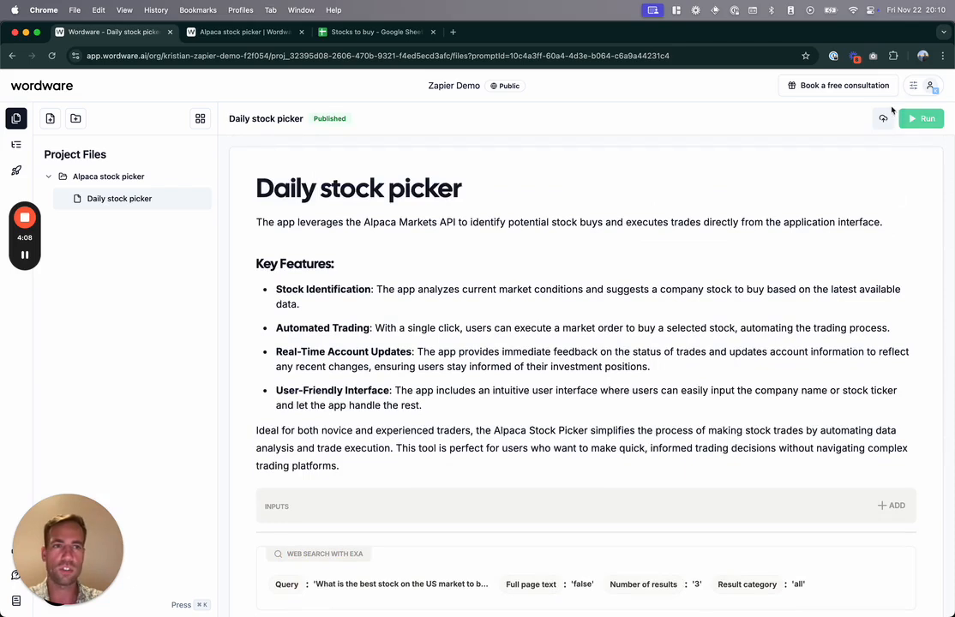
- Open the option to deploy the Daily stock picker as a workflow
left_click(883, 118)
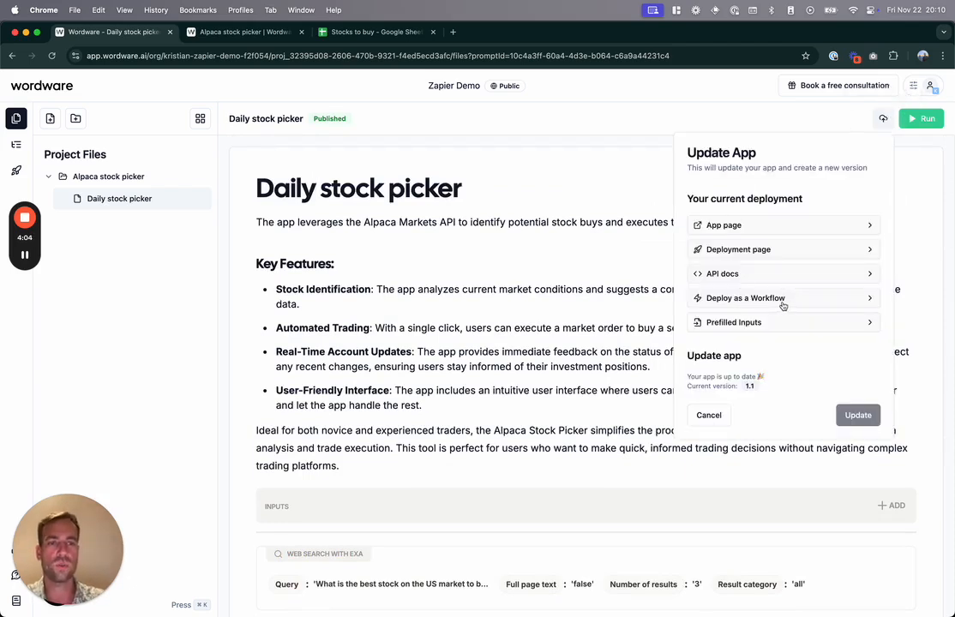
left_click(746, 298)
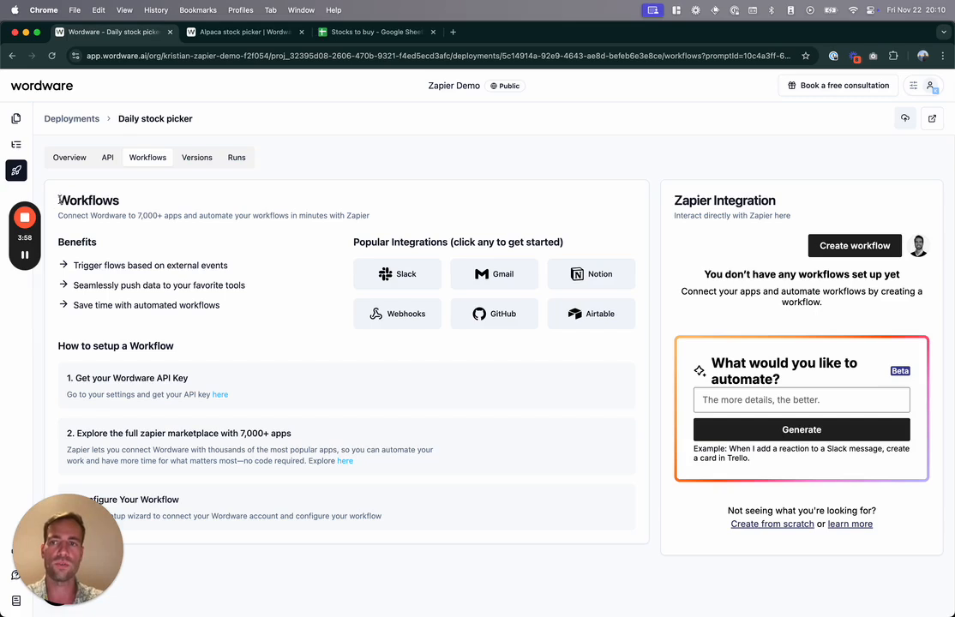
left_click_drag(59, 200, 160, 212)
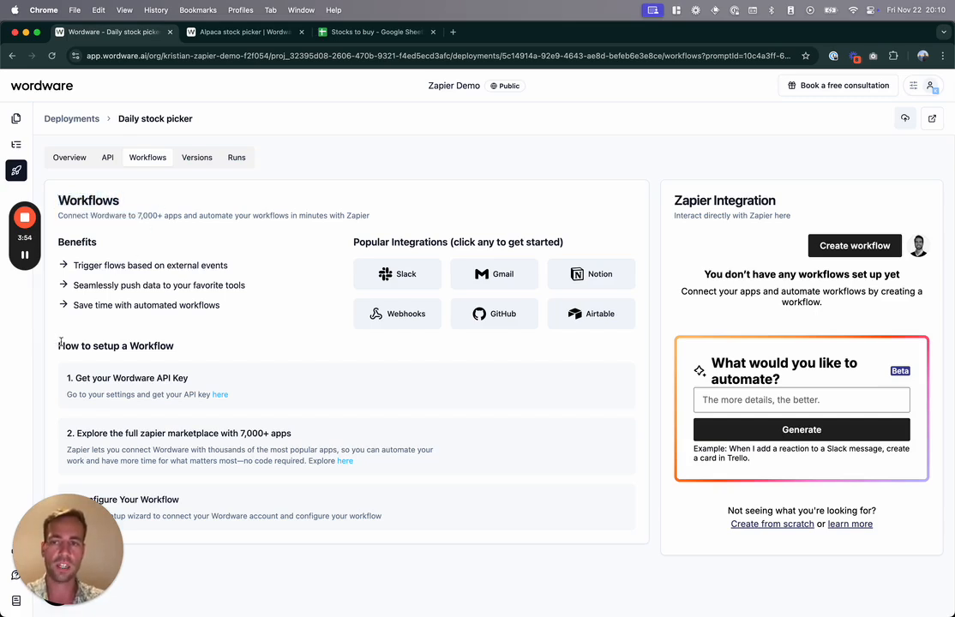
- Create a new Wordware API key named "zapi", copy the secret key and return to the workflow deployment page
left_click(220, 395)
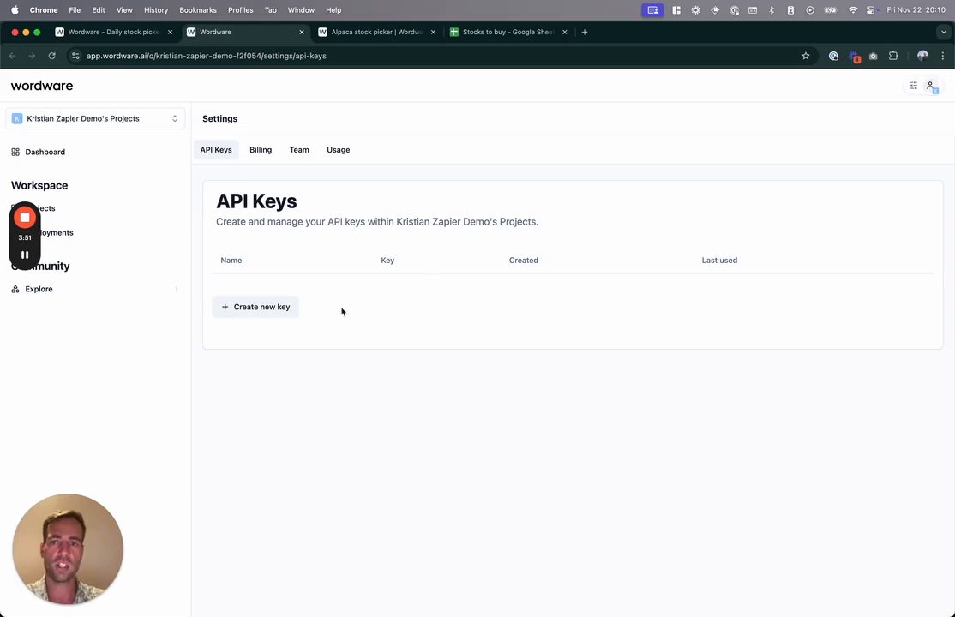
left_click(291, 310)
type("zapi")
key("Return")
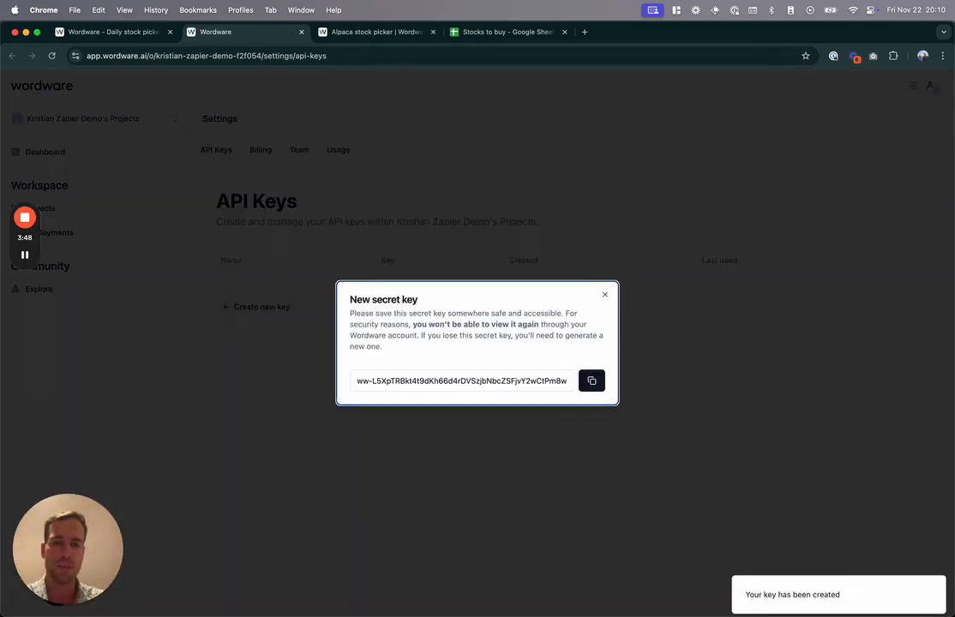
left_click(591, 381)
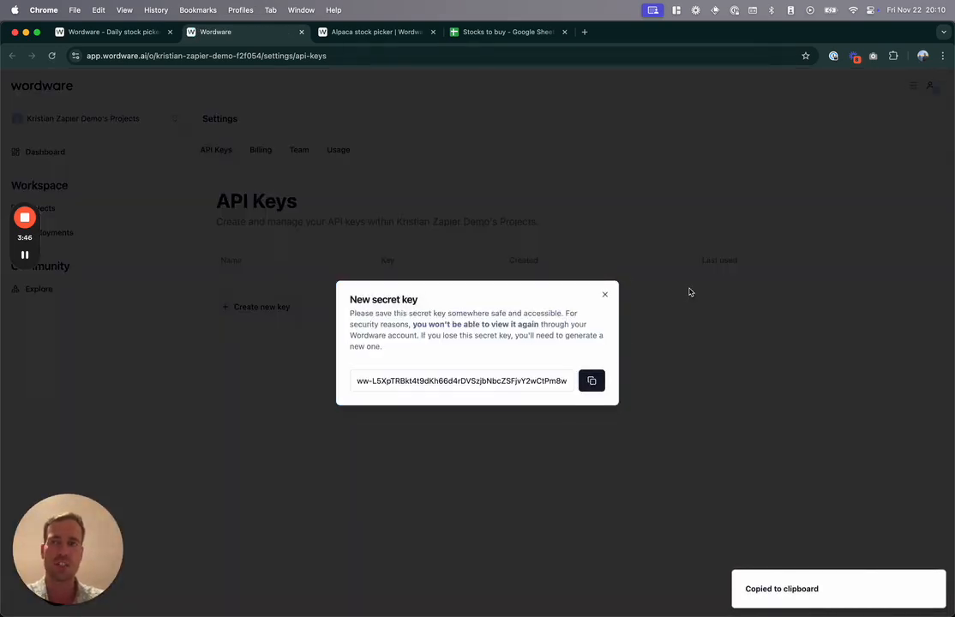
key("super+w")
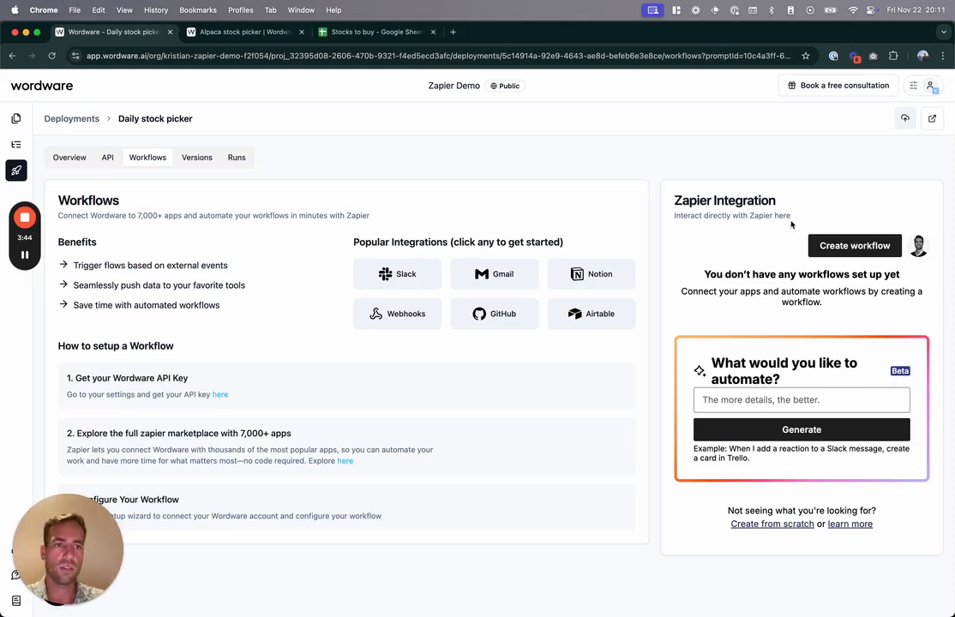
- Create a new workflow triggered by Schedule by Zapier with the Every Day event
left_click(847, 250)
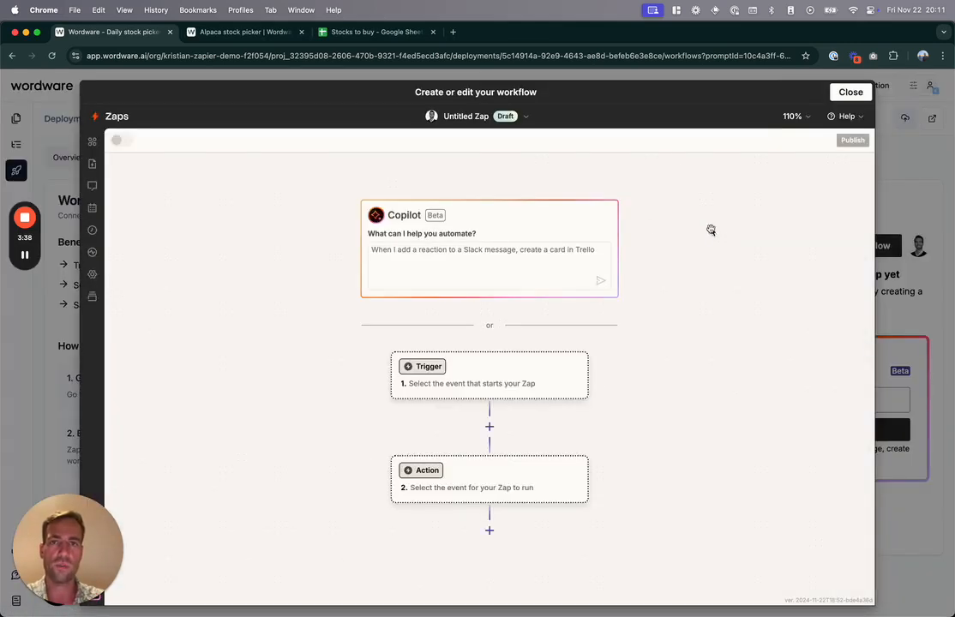
left_click(475, 373)
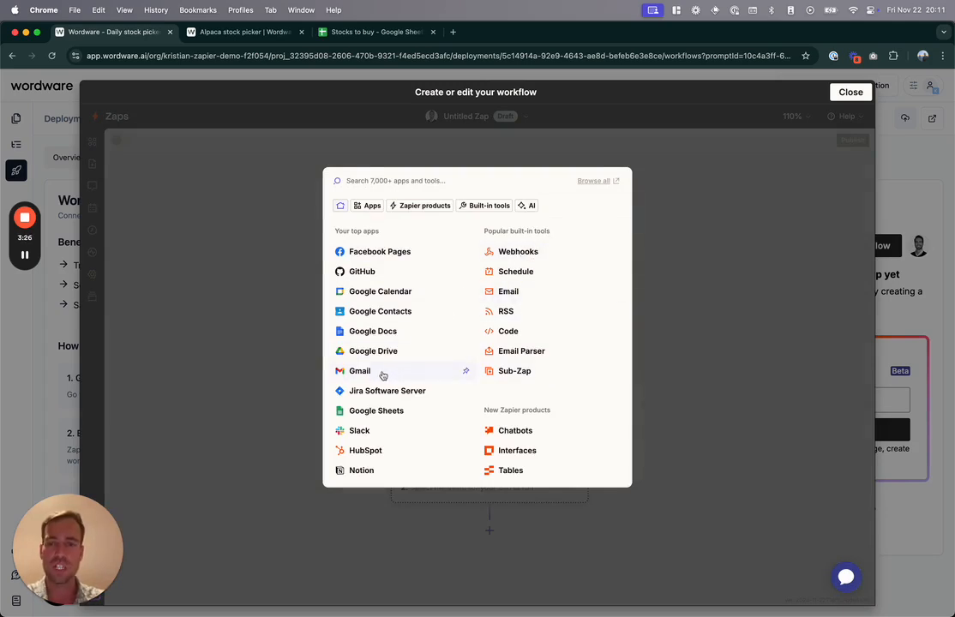
left_click(560, 272)
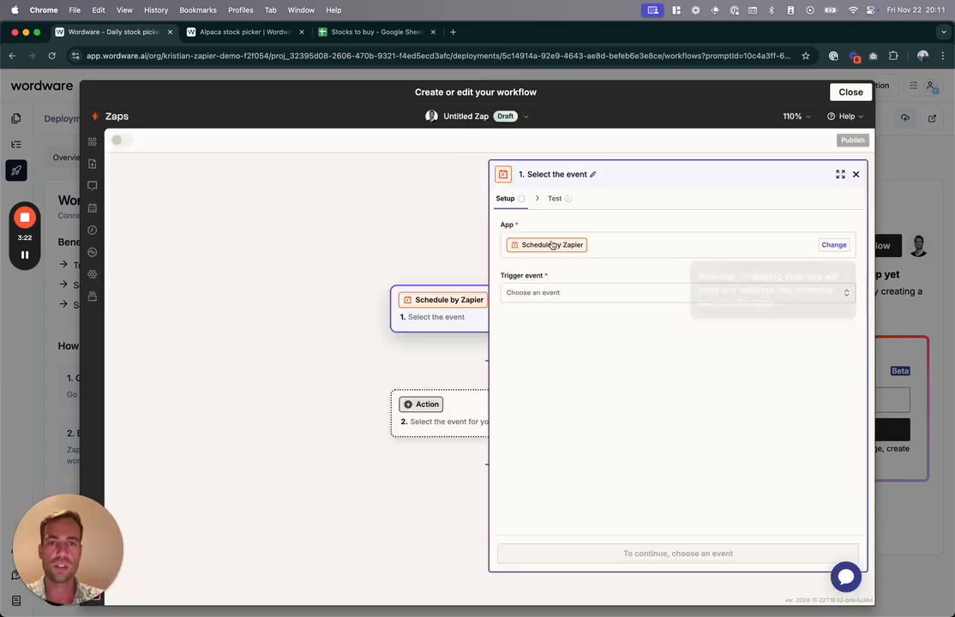
left_click(558, 293)
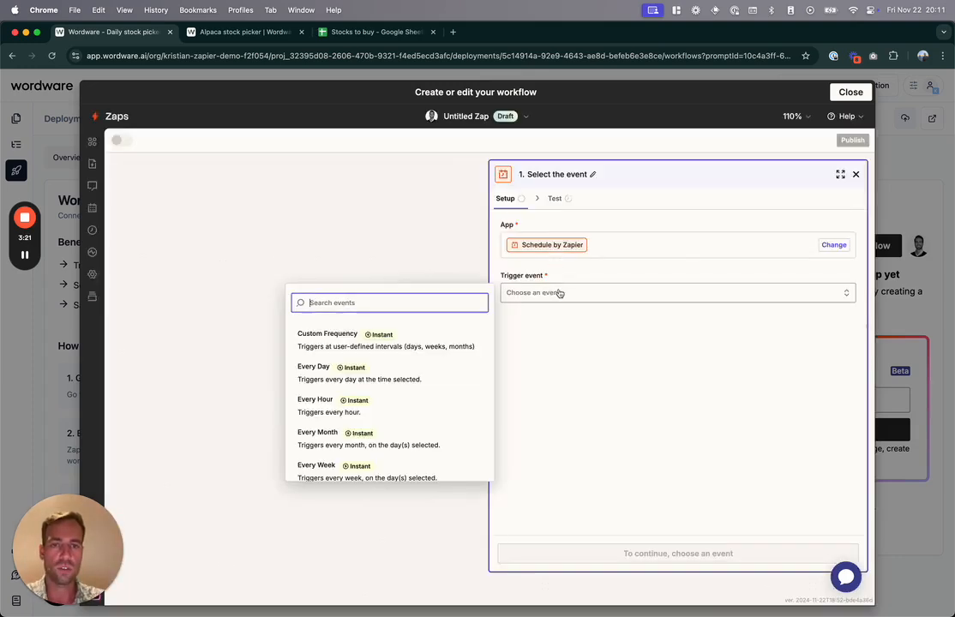
left_click(416, 370)
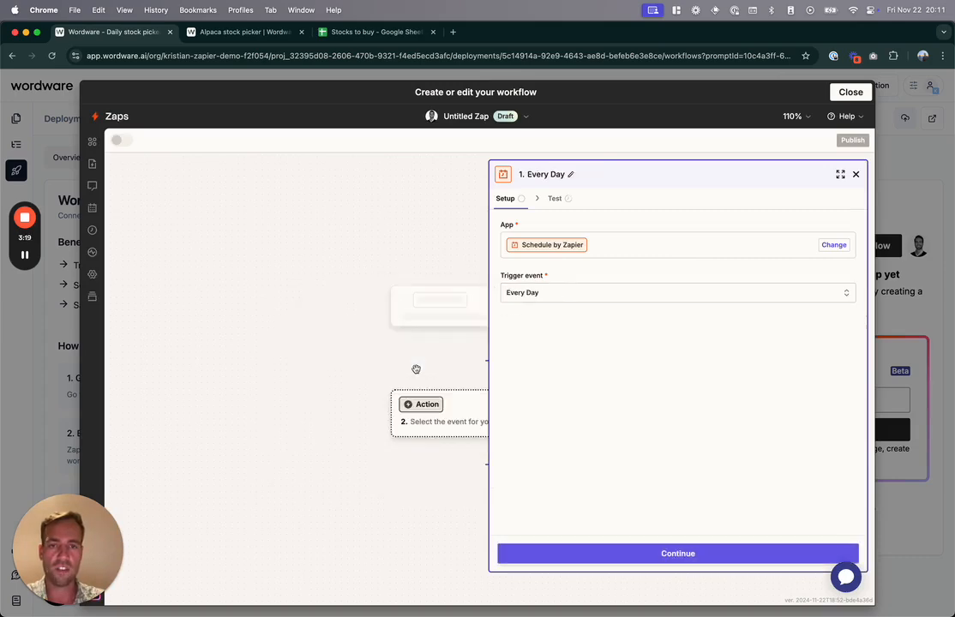
left_click(596, 556)
- Set the daily trigger's time of day to 9:15 AM and test the trigger
left_click(531, 242)
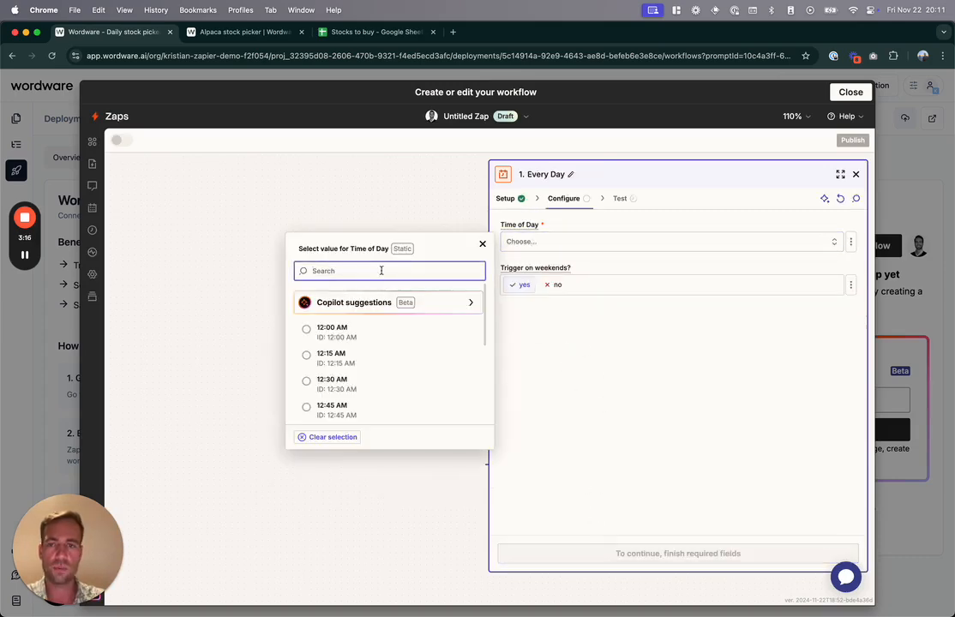
type("98")
key("BackSpace")
type(":15")
left_click(326, 294)
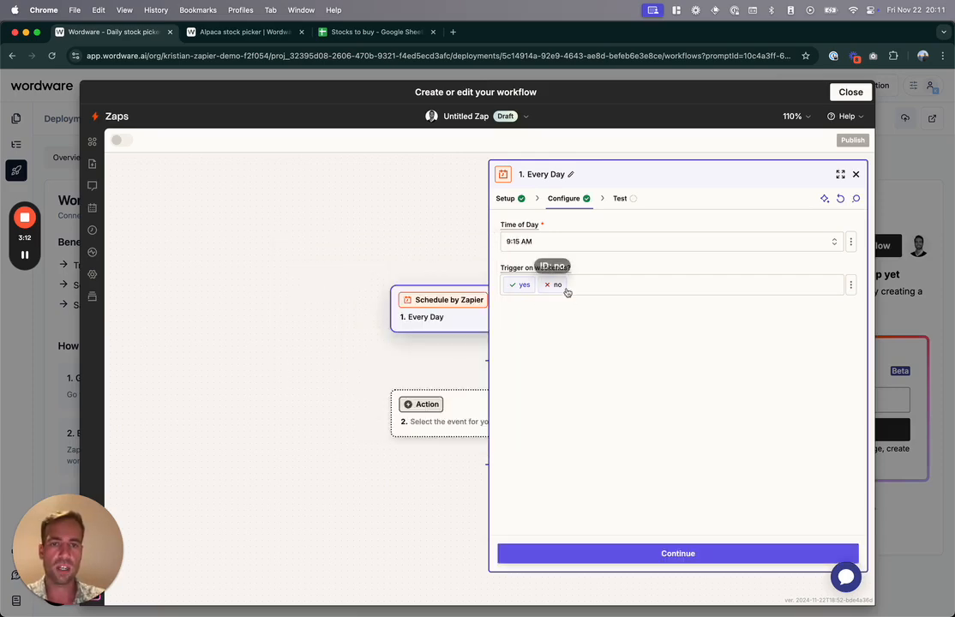
left_click(635, 555)
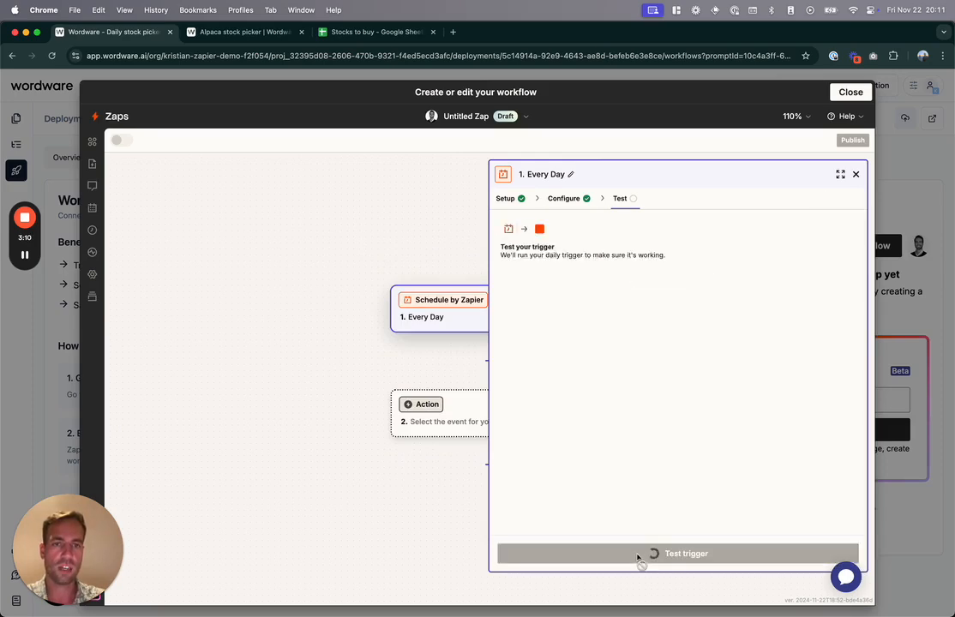
left_click(682, 557)
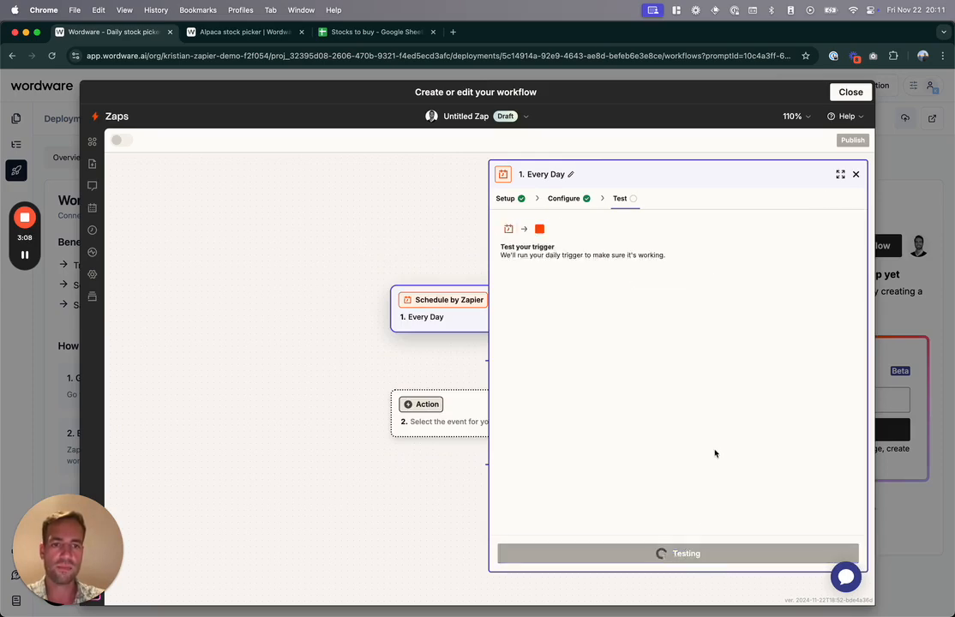
- Add Wordware as the app of the Zap's action step, picking the entry without a version number
left_click(410, 402)
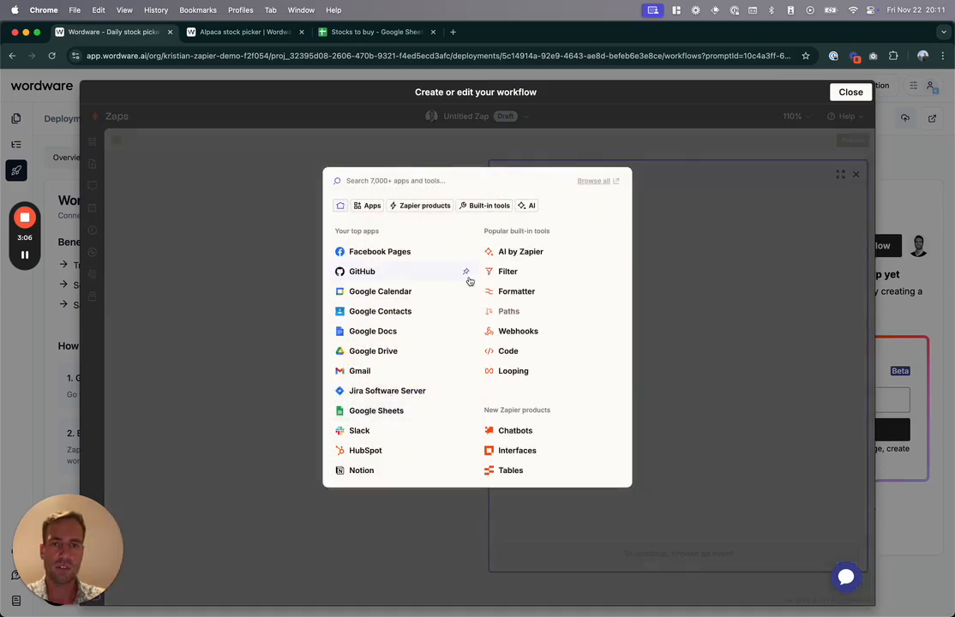
type("wordware")
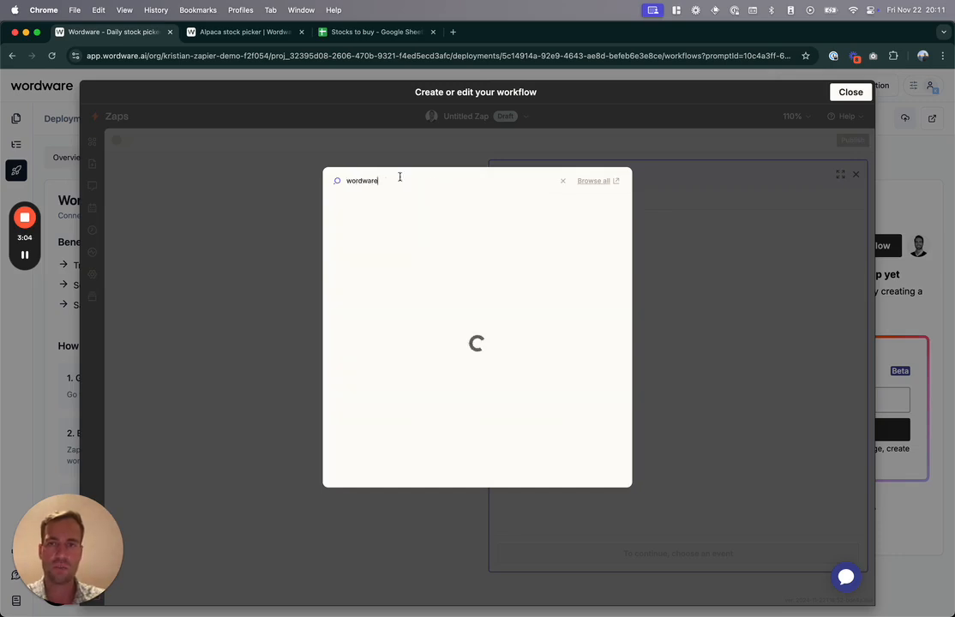
left_click(612, 211)
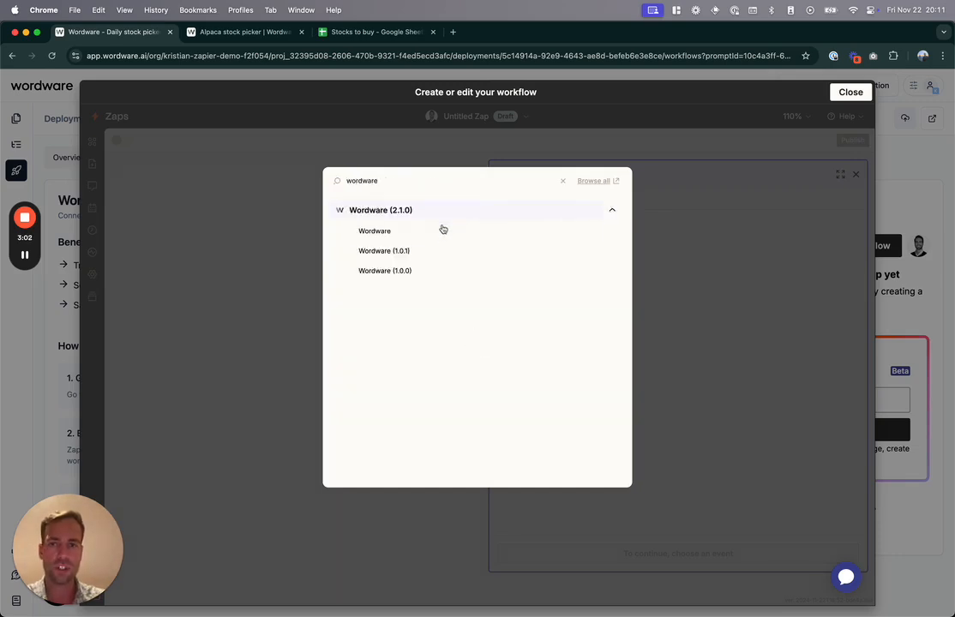
left_click(444, 230)
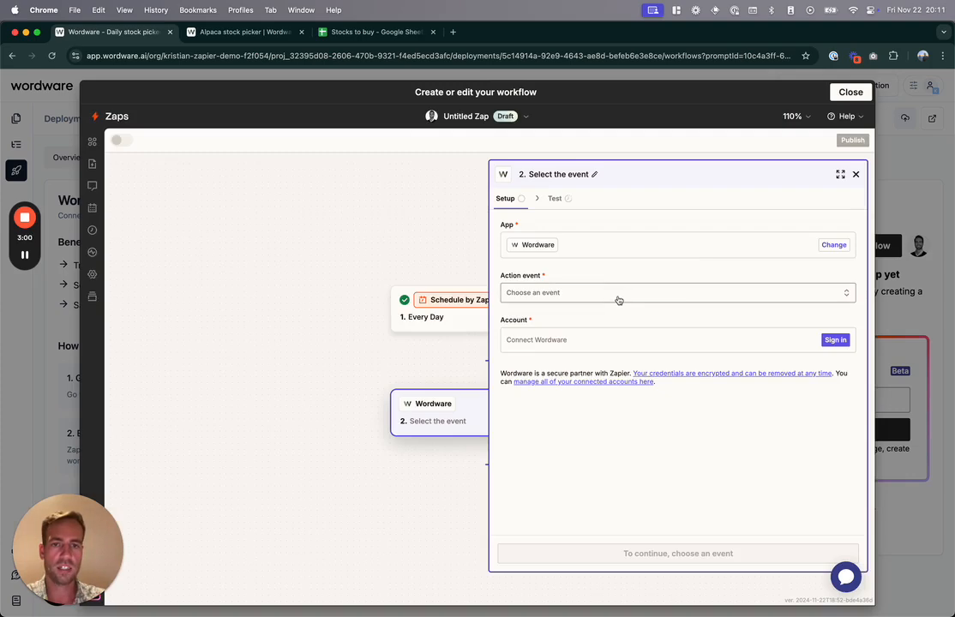
- Connect the Wordware account to the action step by pasting the copied API key and authorizing access
left_click(621, 295)
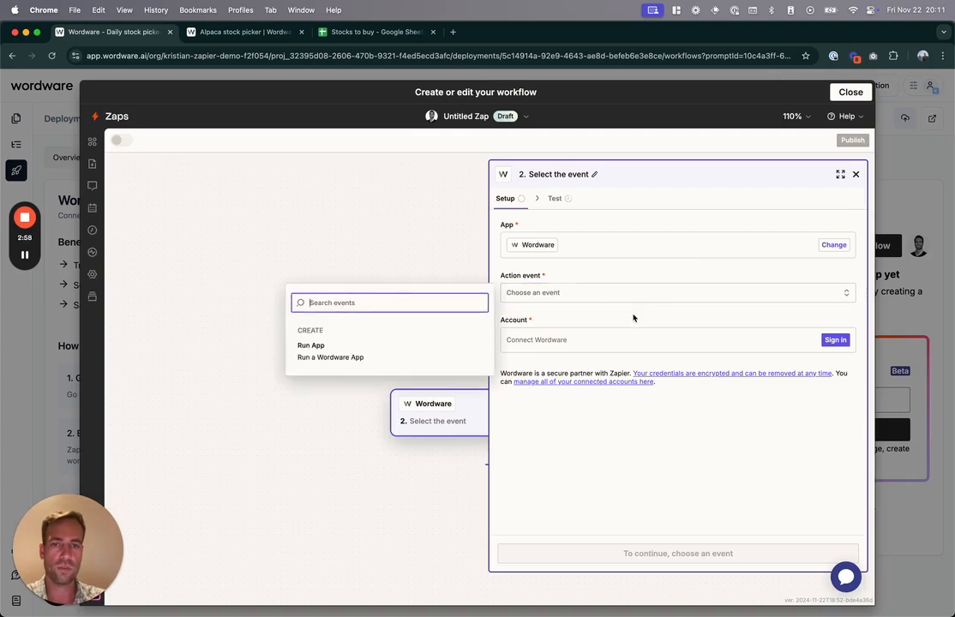
left_click(634, 334)
left_click(631, 343)
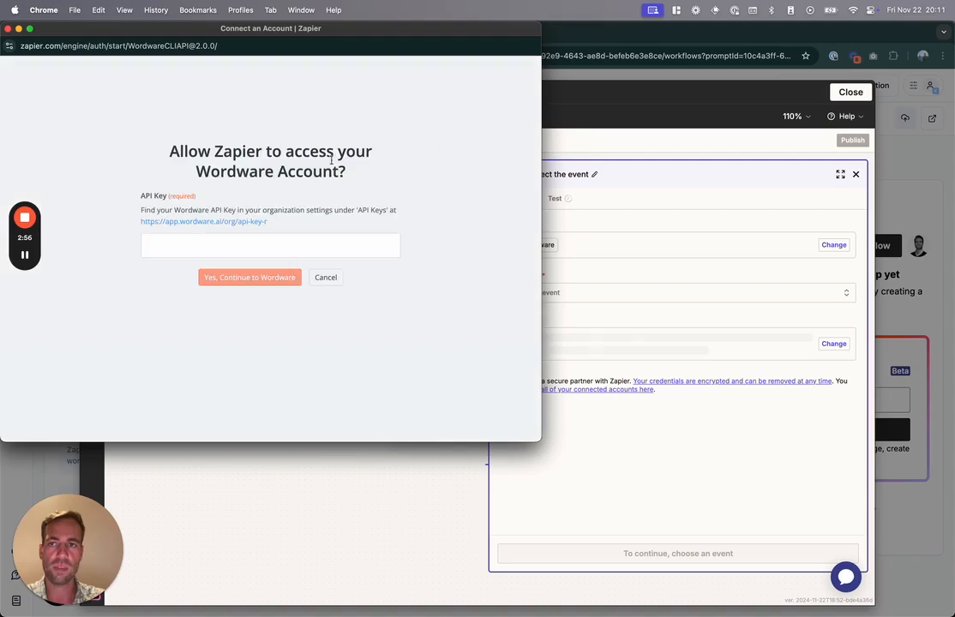
left_click(276, 245)
key("super+v")
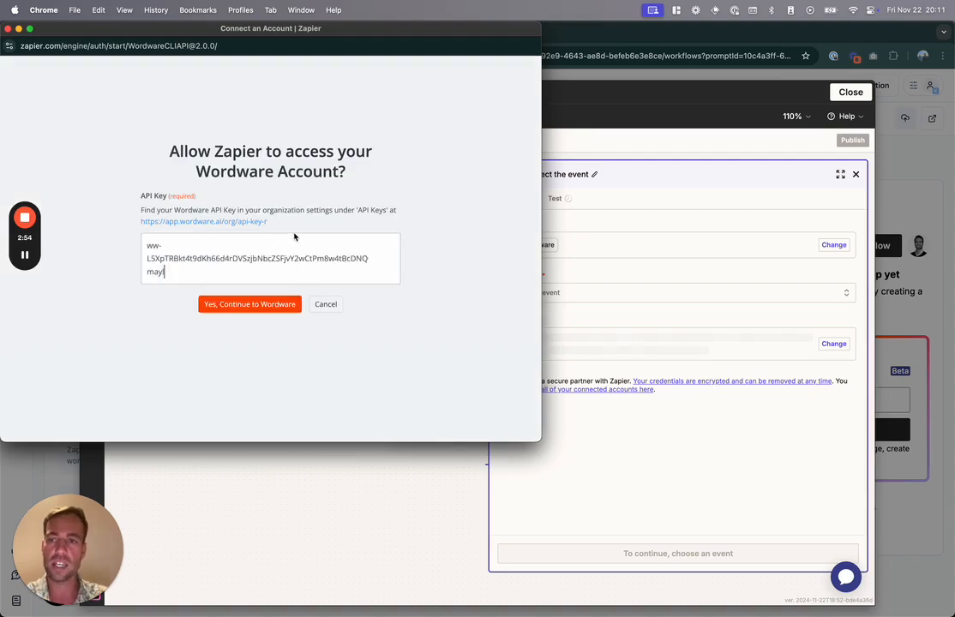
left_click(249, 304)
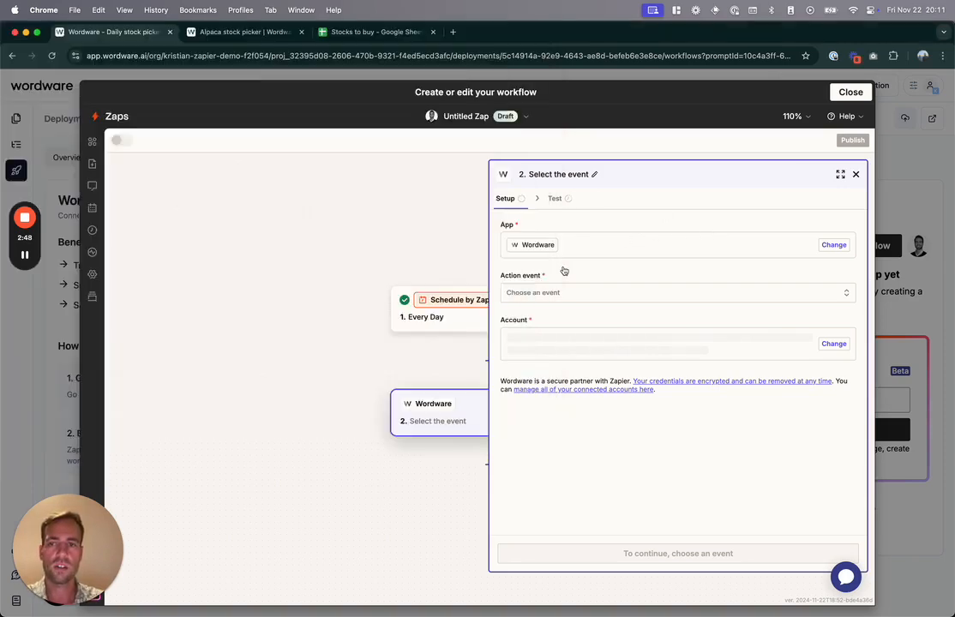
- Set the Wordware step's action event to Run App and continue to its configuration
left_click(582, 296)
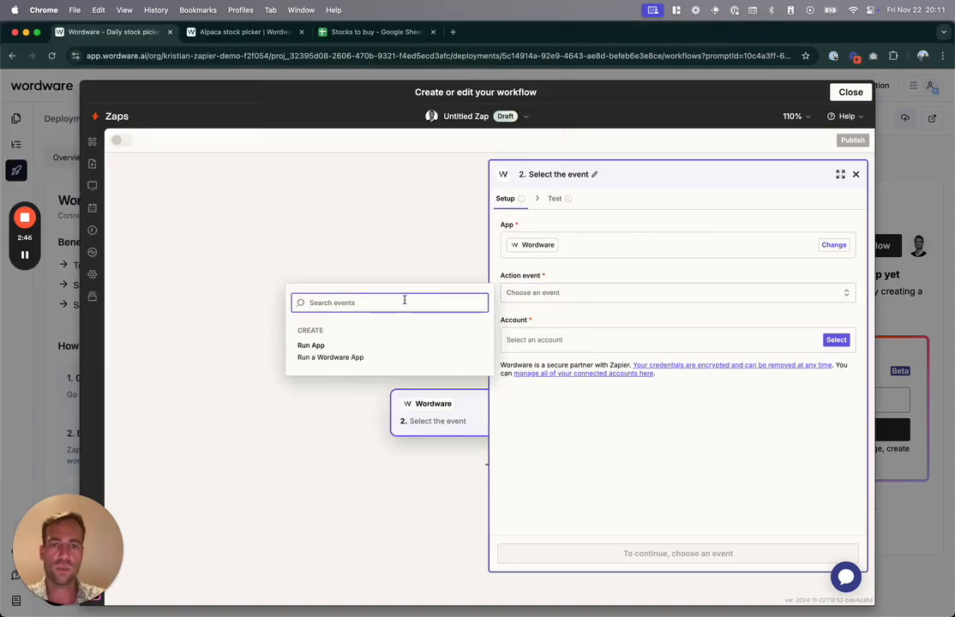
left_click(359, 355)
left_click(635, 549)
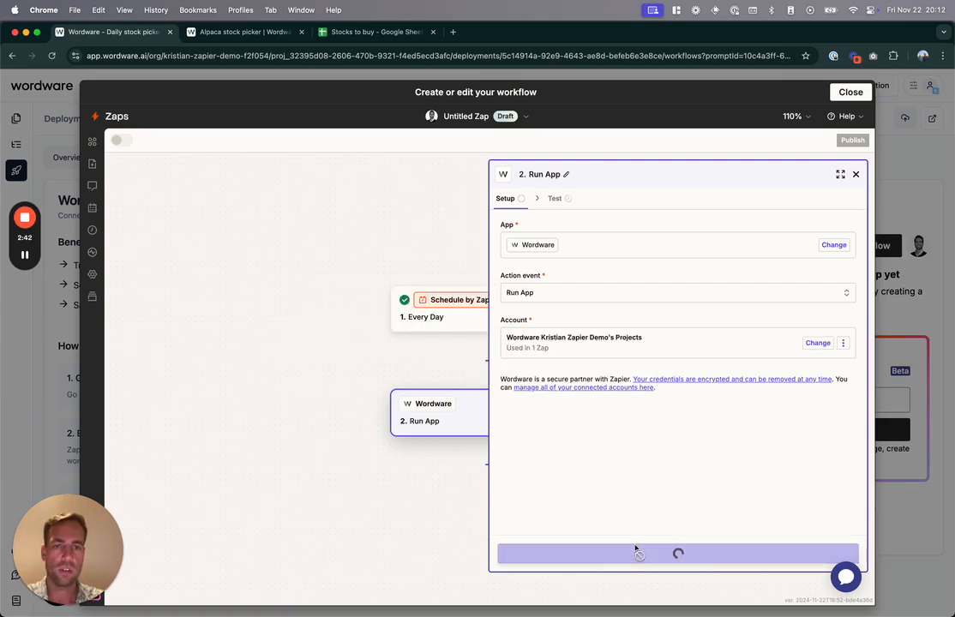
- Configure the Run App step with the Daily stock picker app, version 1.1, and proceed to testing
left_click(601, 240)
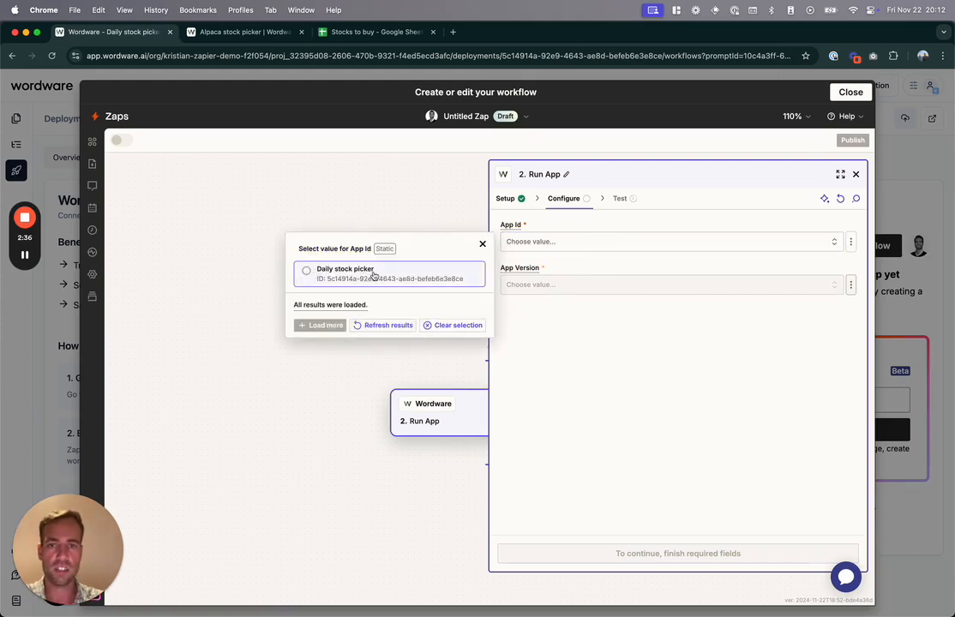
left_click(374, 272)
left_click(556, 293)
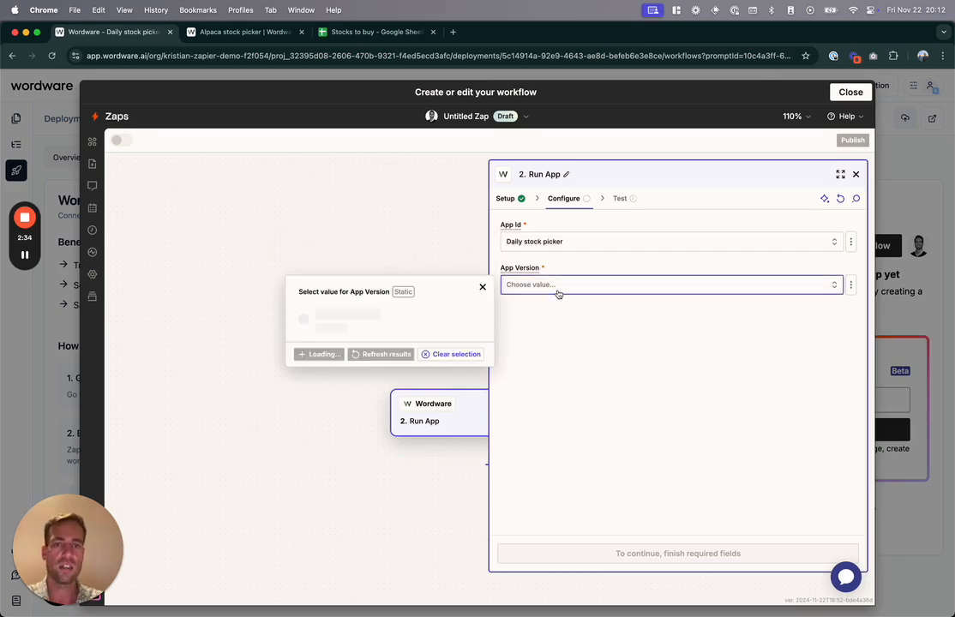
left_click(390, 317)
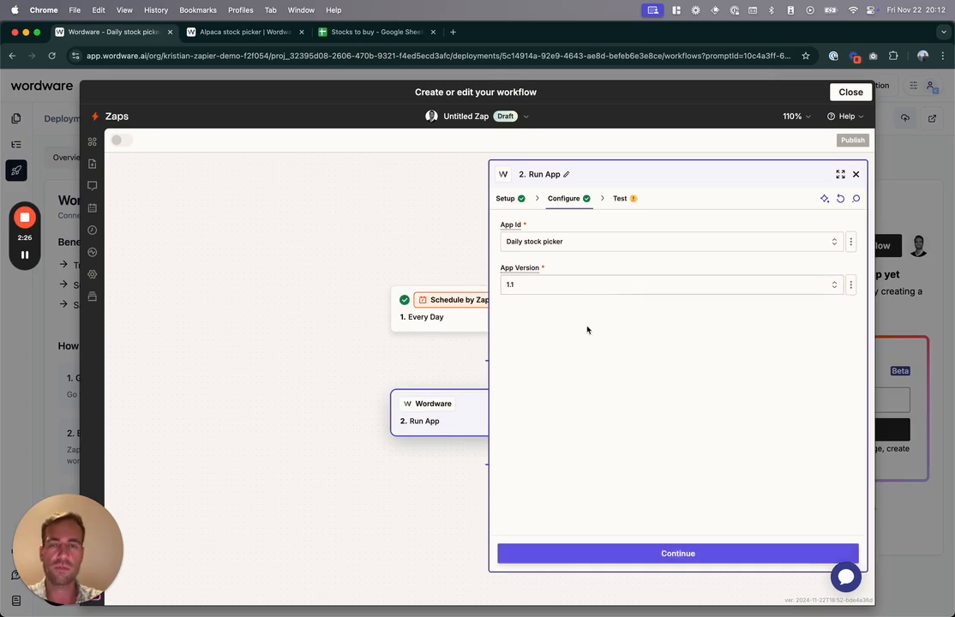
left_click(676, 551)
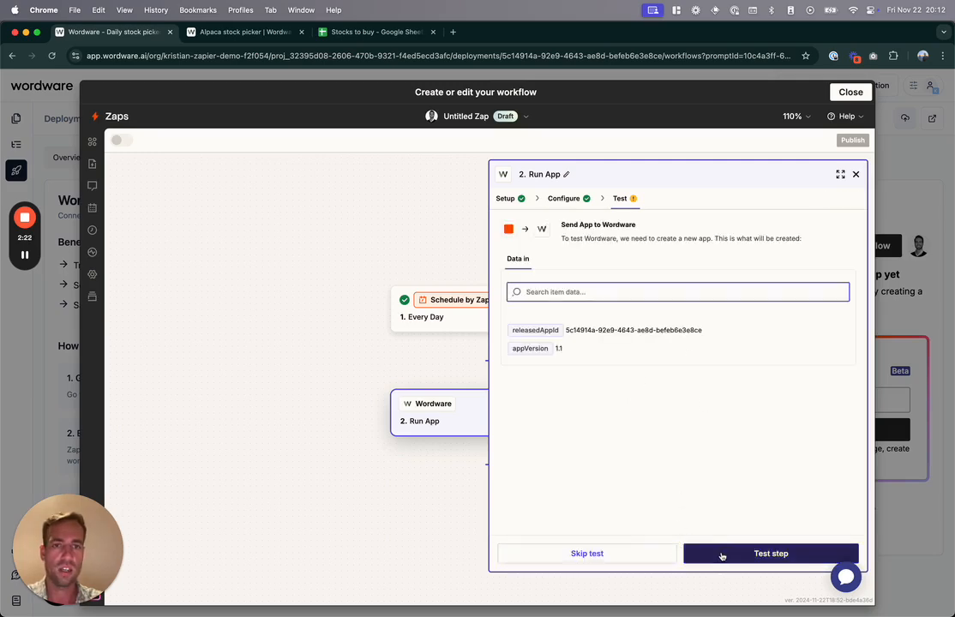
- Test the Run App step and run the returned curl command, with its API key authorization header, in the Warp terminal
left_click(722, 554)
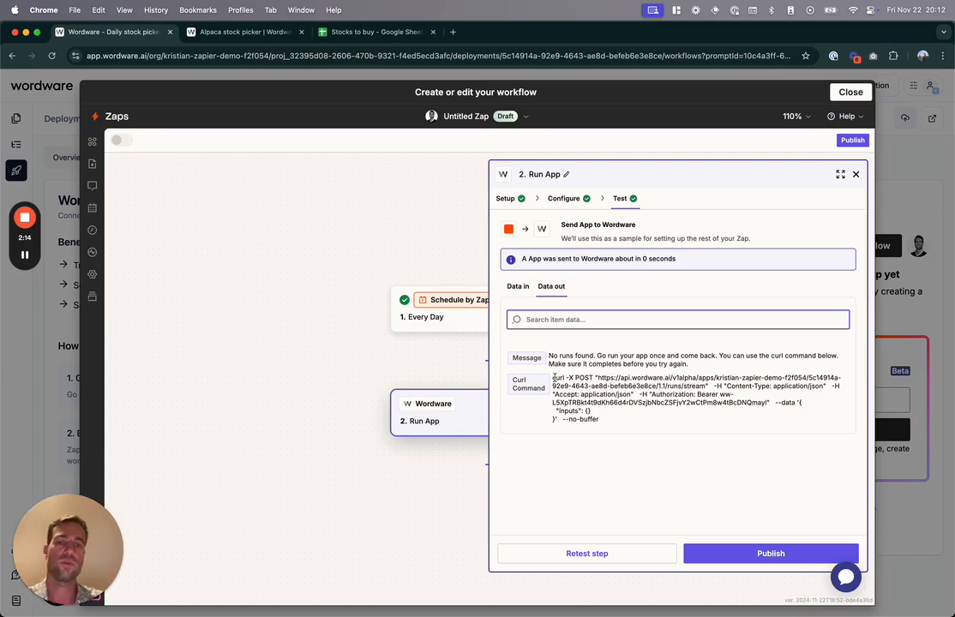
left_click_drag(554, 377, 602, 421)
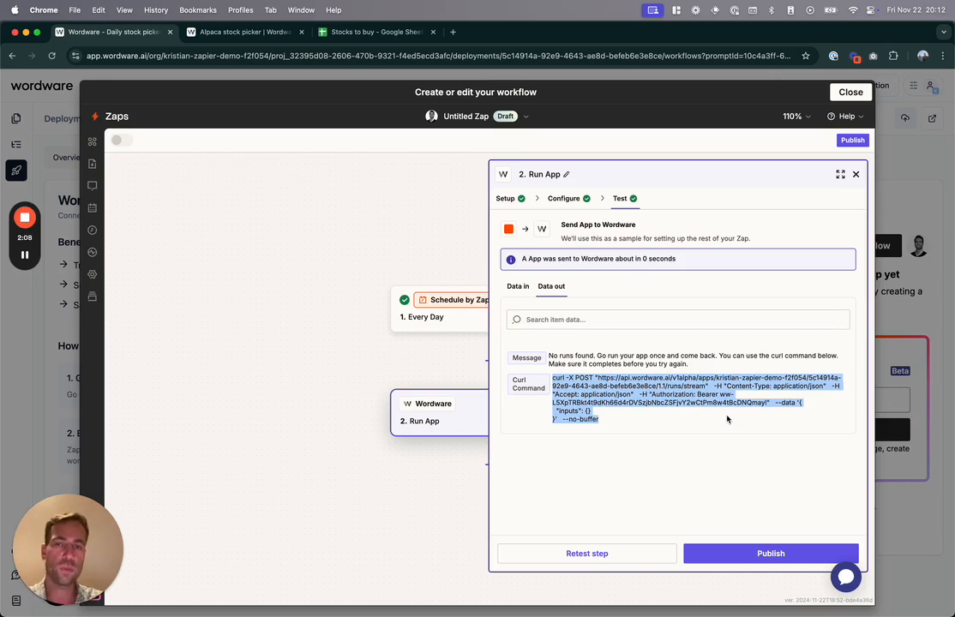
key("super+Tab")
key("super+Tab")
key("super+Tab")
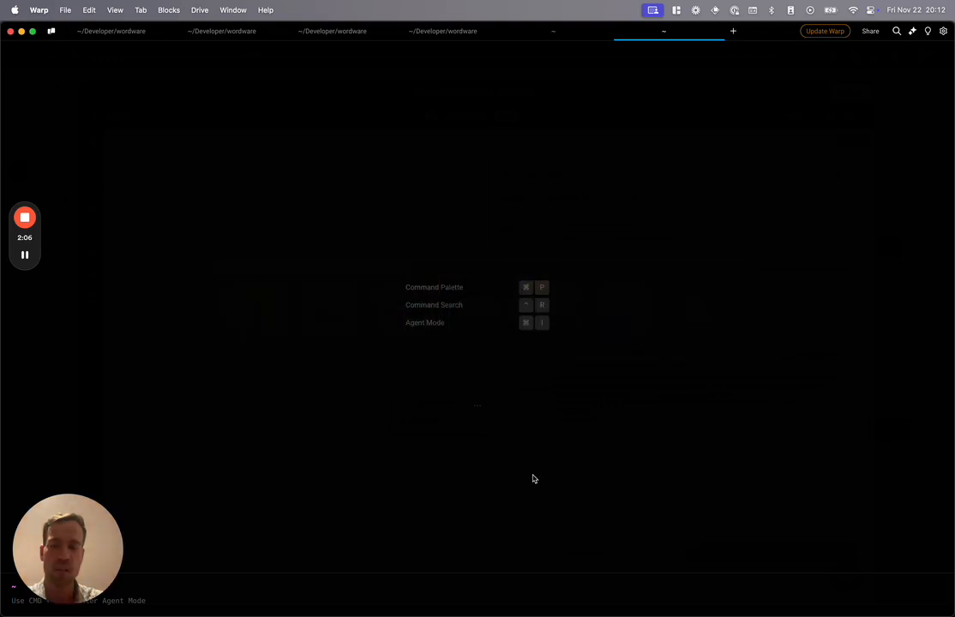
key("super+v")
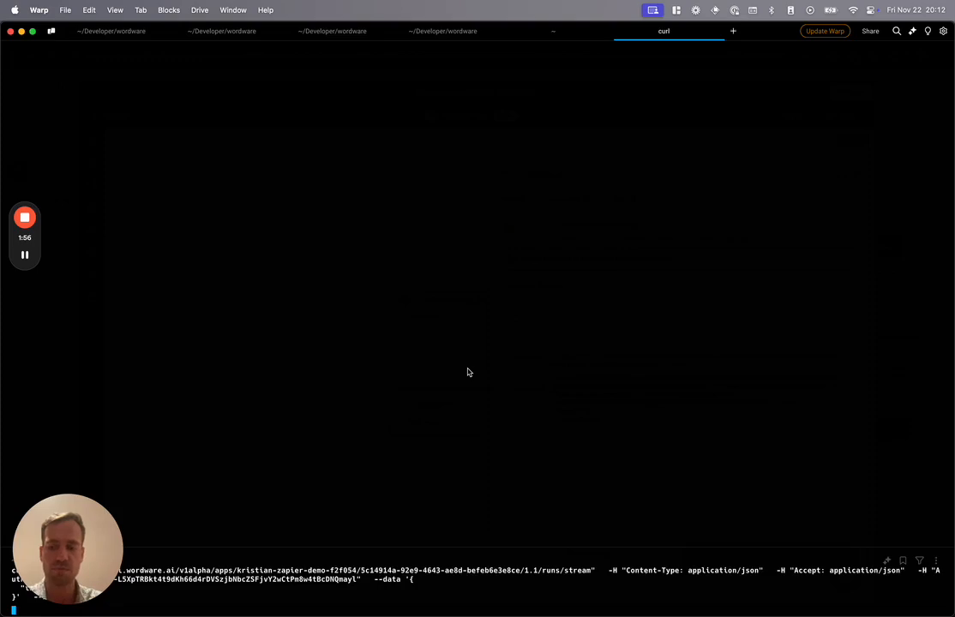
key("Return")
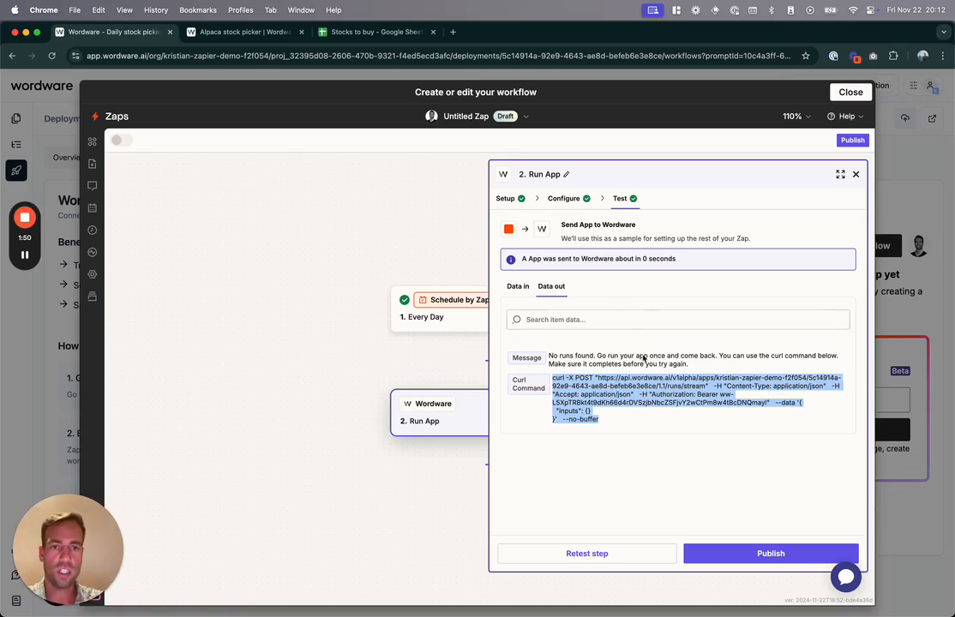
- Retest the Run App step in the Zap editor, review its output data and close the step's settings
left_click(628, 555)
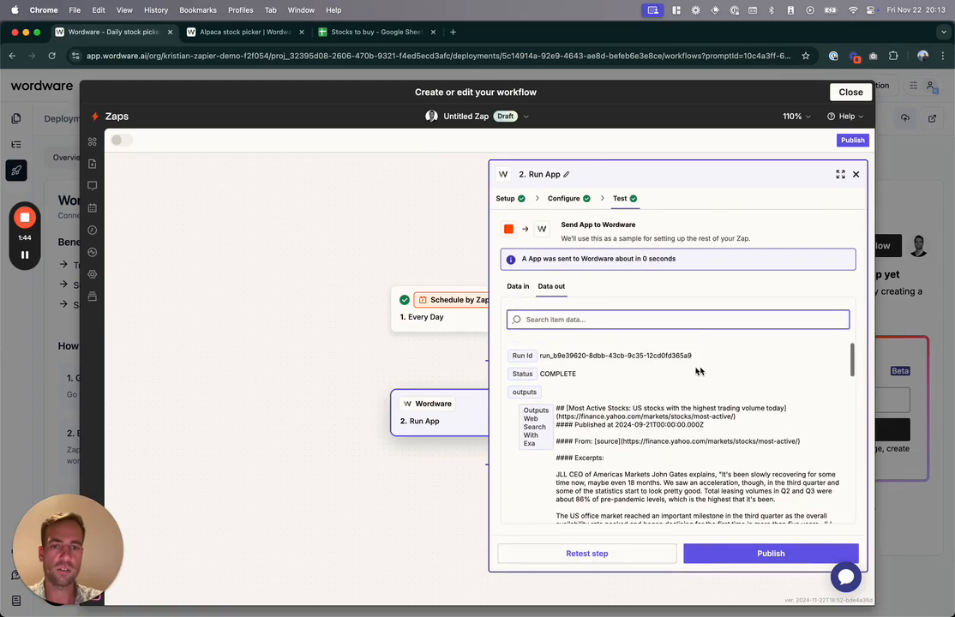
scroll(621, 415, "down", 15)
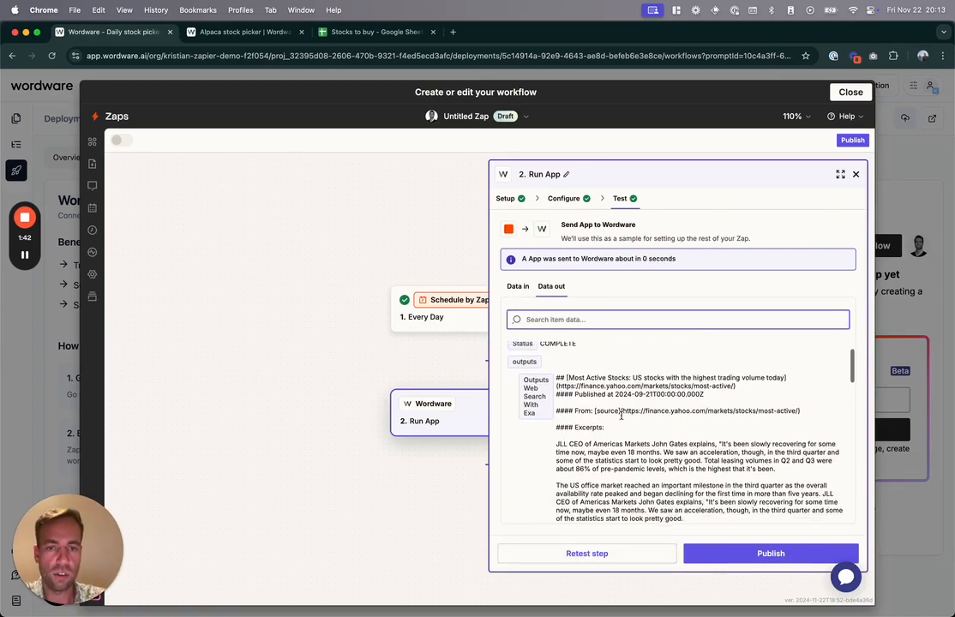
scroll(622, 415, "up", 5)
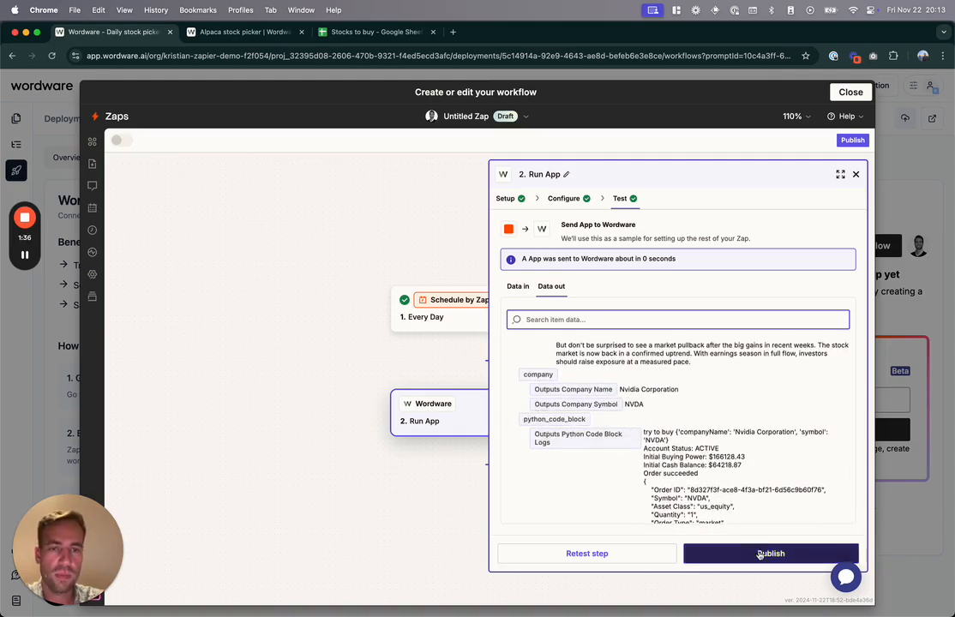
left_click(396, 558)
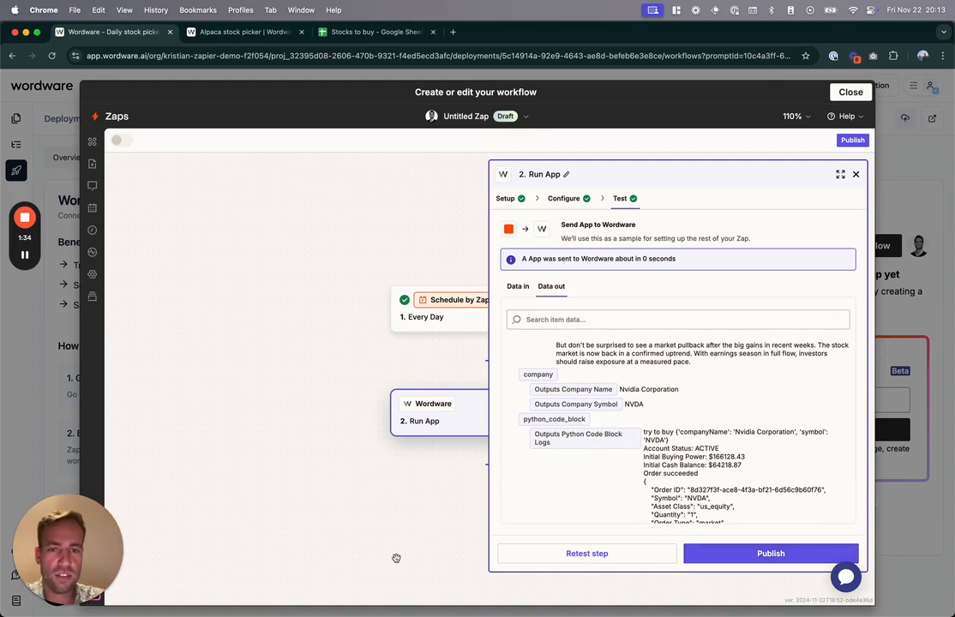
left_click(855, 174)
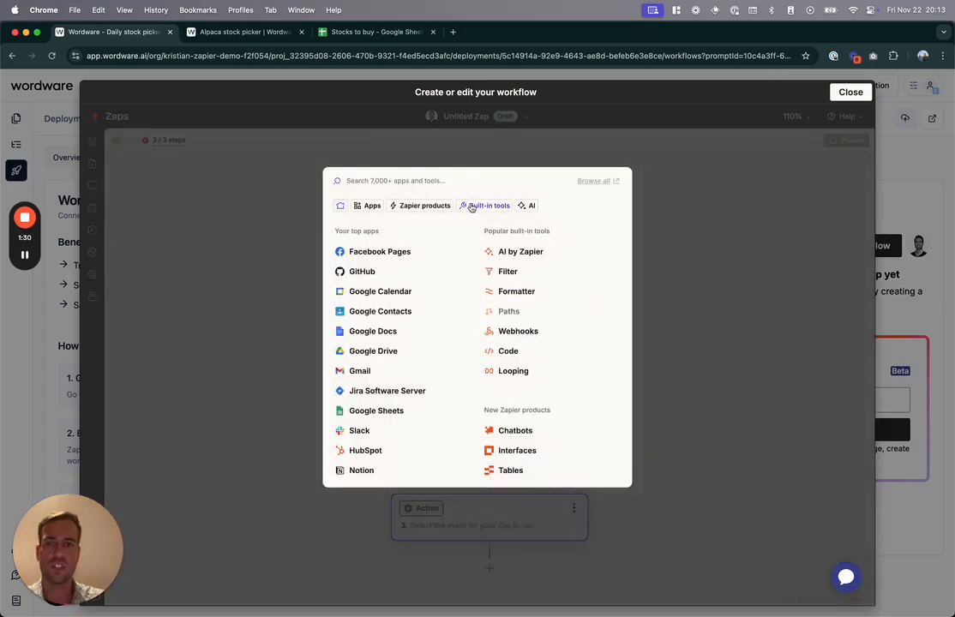
- Add a third step to the Zap after Run App, using Google Sheets as its app
type("goo")
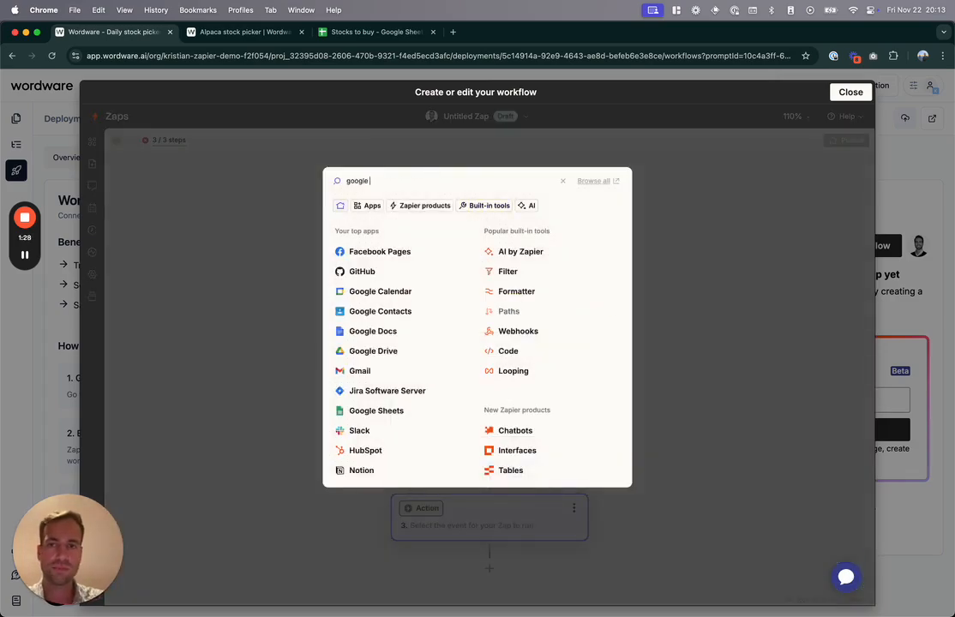
type("gle")
left_click(416, 208)
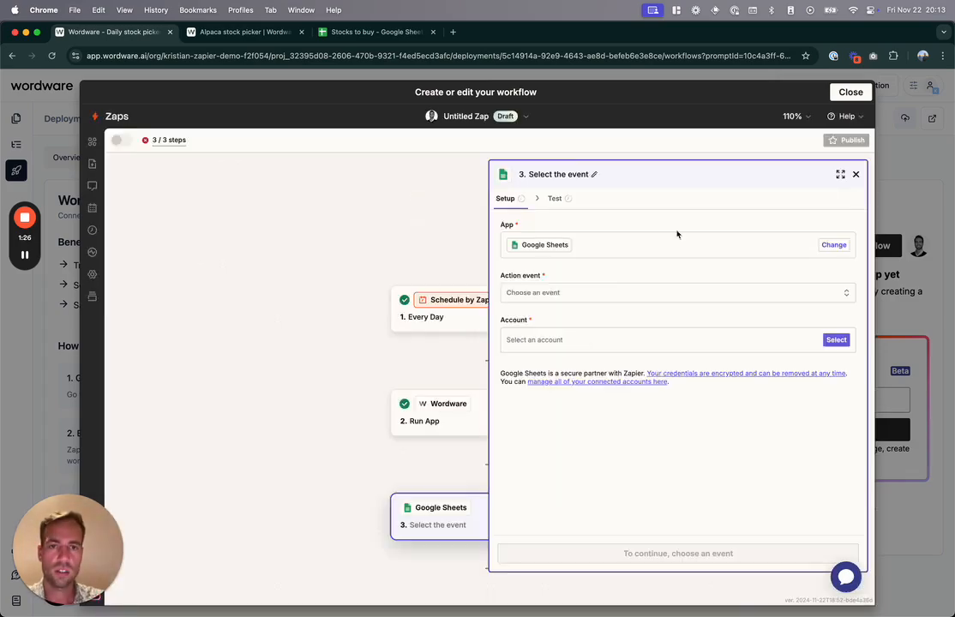
- Choose the non-expired Google Sheets account, set the action event to Create Spreadsheet Row and continue to the configuration
left_click(575, 339)
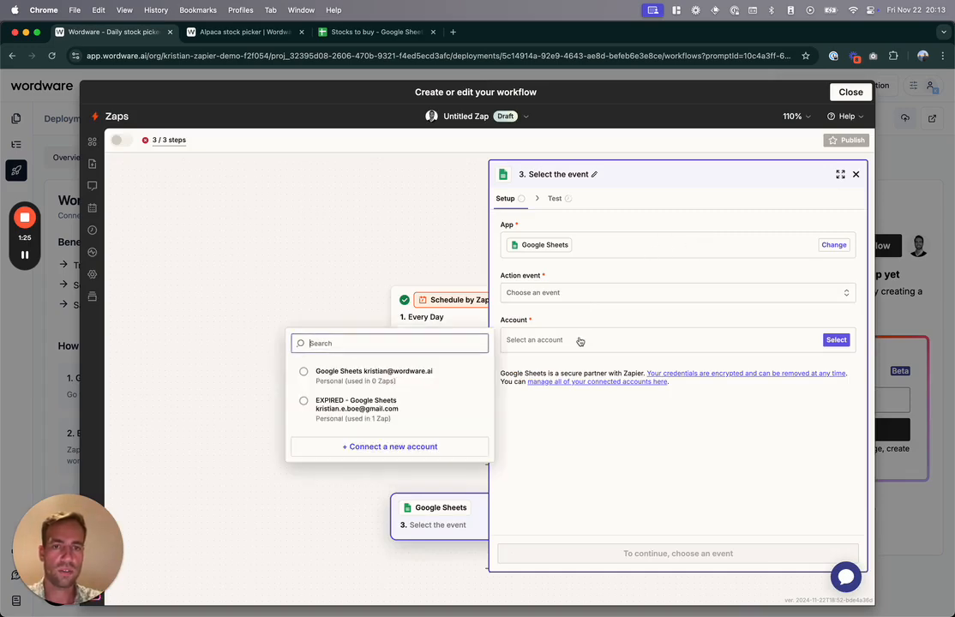
left_click(416, 375)
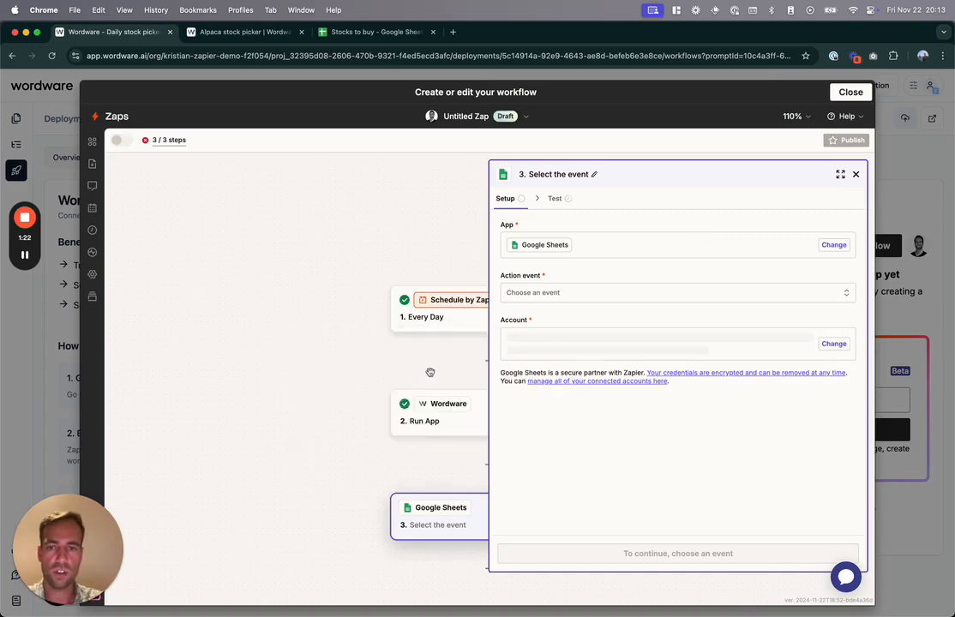
left_click(570, 293)
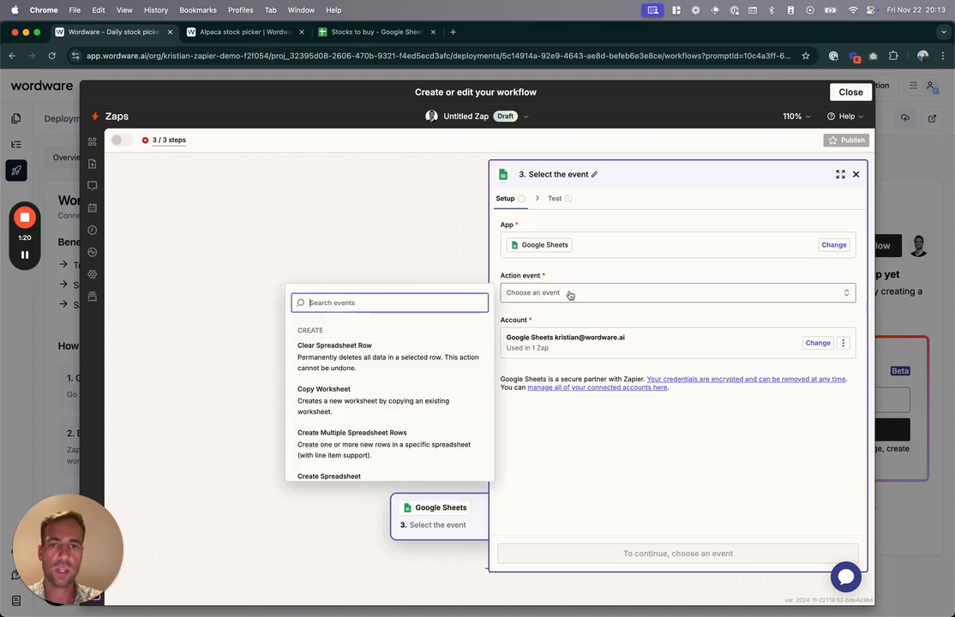
type("create")
left_click(392, 404)
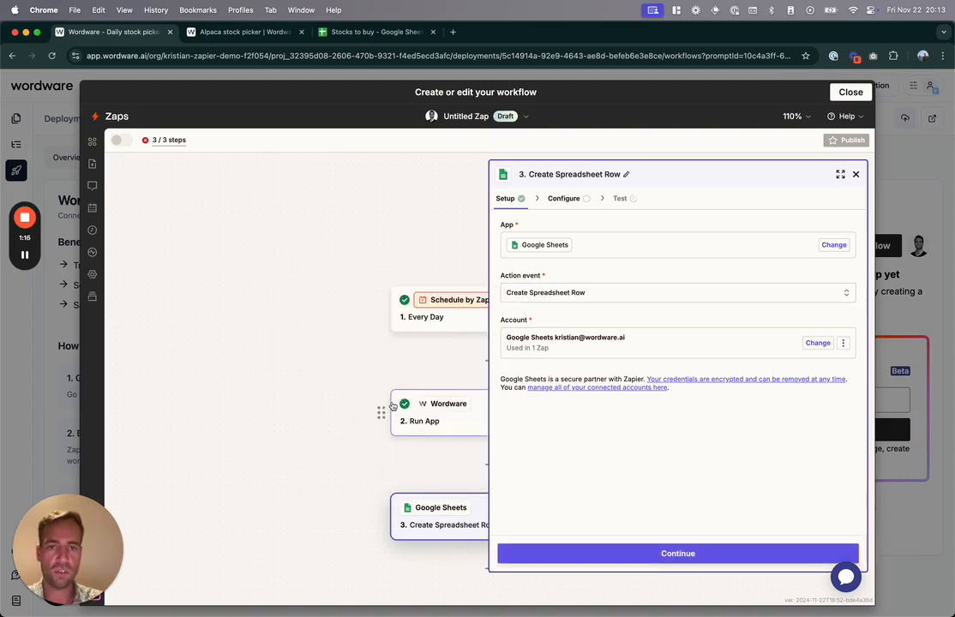
left_click(652, 555)
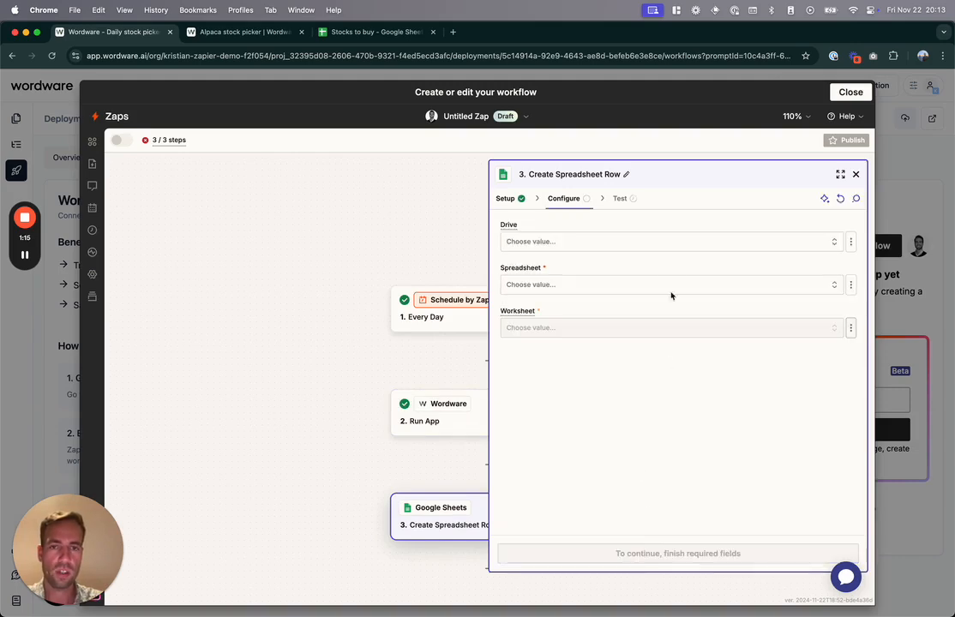
- Set the row's destination to My Google Drive, spreadsheet Stocks to buy, worksheet Sheet1
left_click(559, 243)
left_click(373, 270)
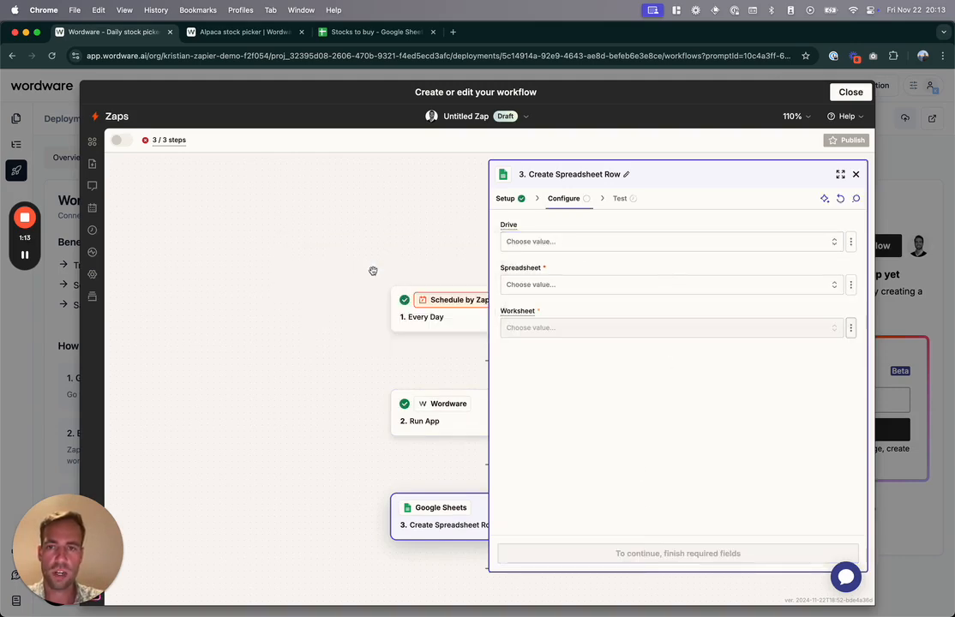
left_click(569, 282)
left_click(386, 306)
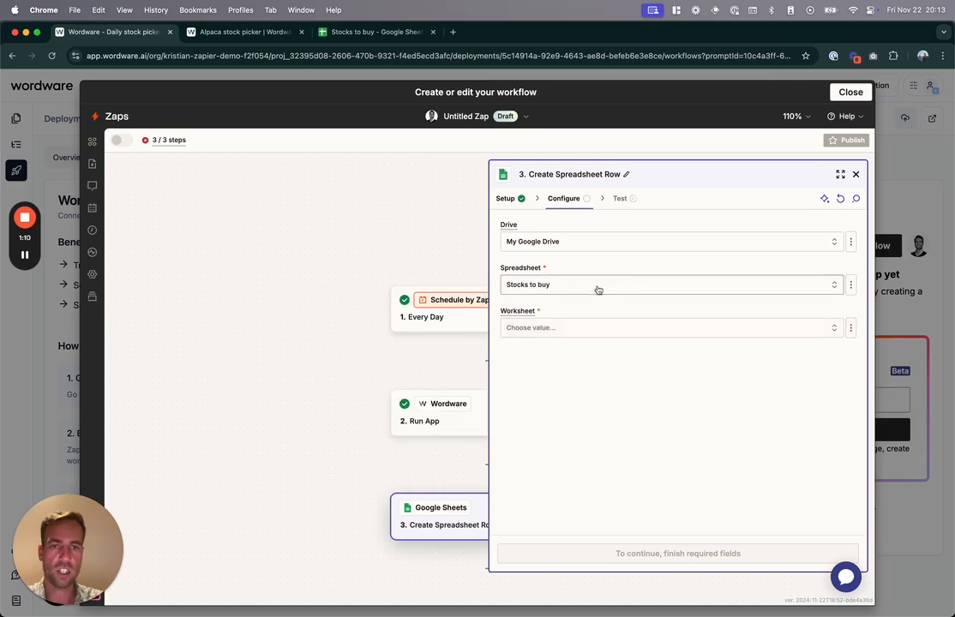
left_click(565, 330)
left_click(383, 359)
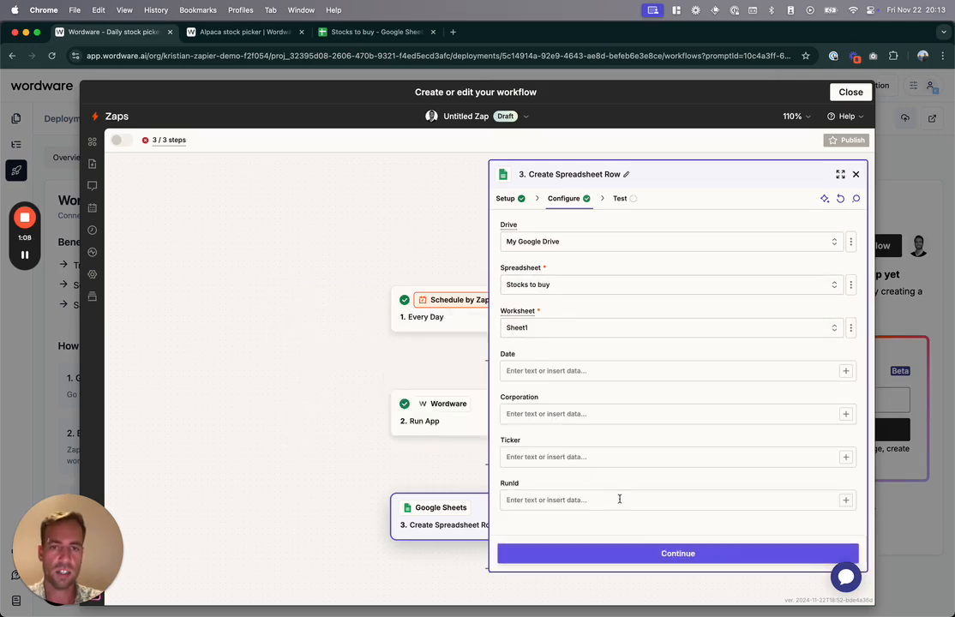
- Map Date to the Every Day trigger's Pretty Date and Corporation to Run App's Outputs Company Name
left_click(627, 369)
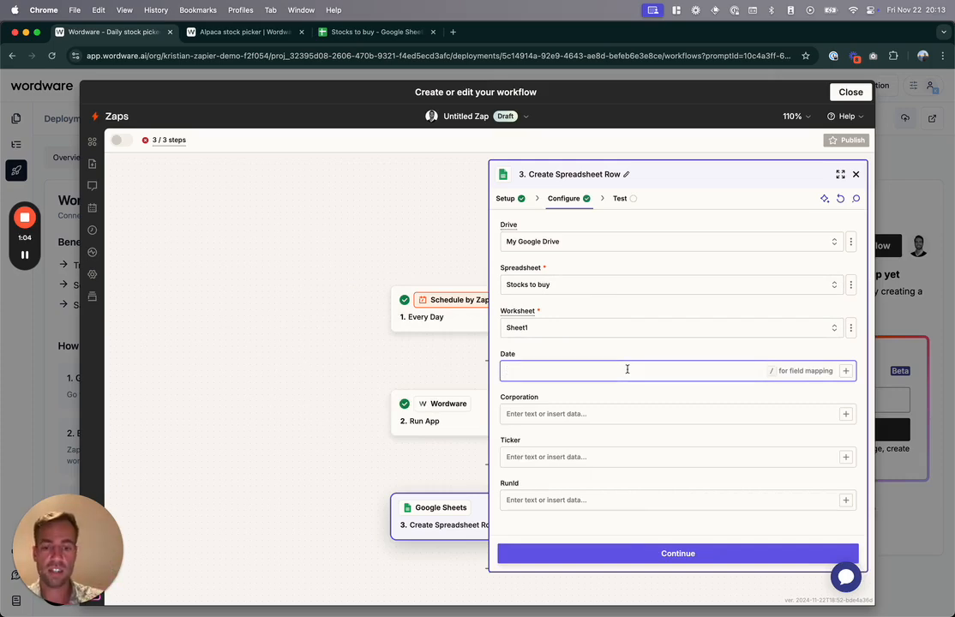
type("/")
left_click(361, 465)
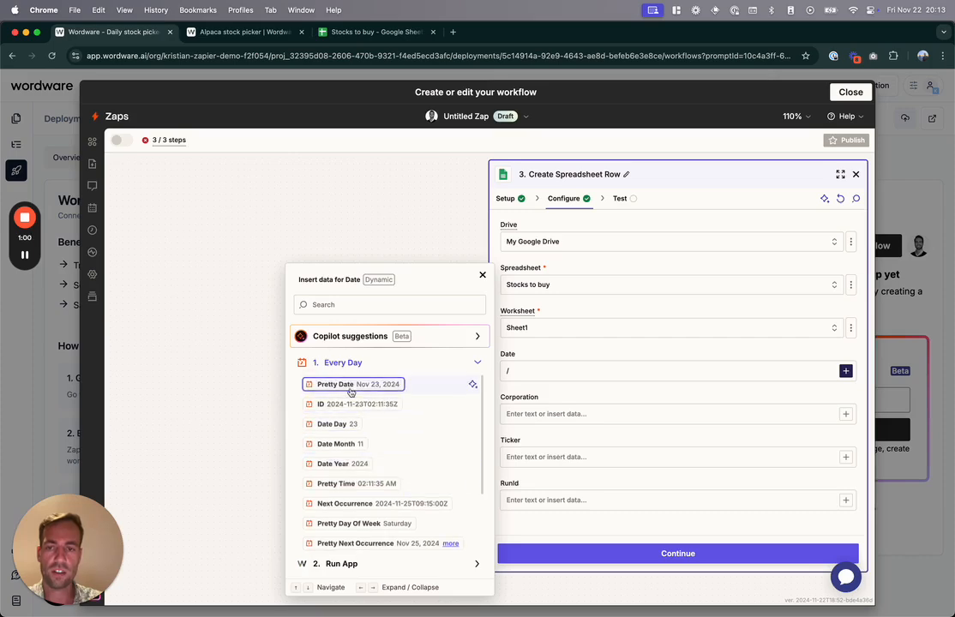
left_click(385, 385)
left_click(560, 413)
type("/")
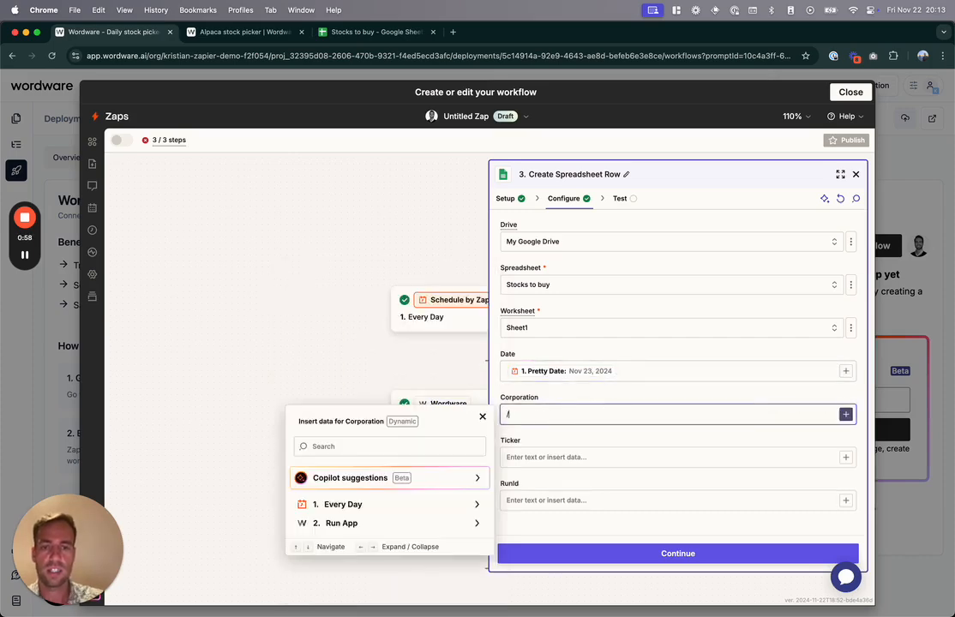
left_click(369, 523)
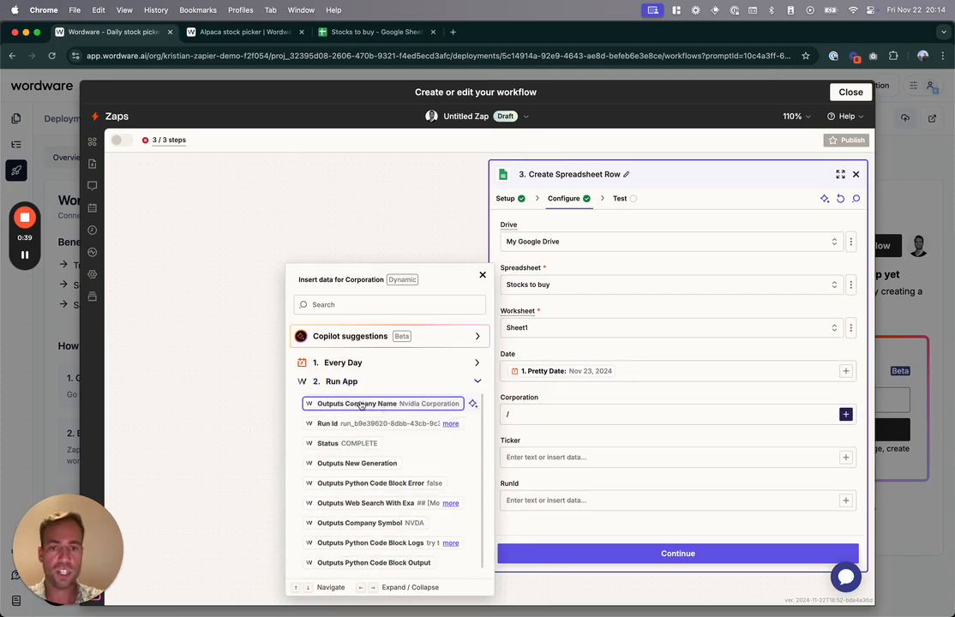
left_click(360, 405)
- Map Ticker to Run App's Outputs Company Symbol and RunId to its Run Id
left_click(565, 457)
type("/")
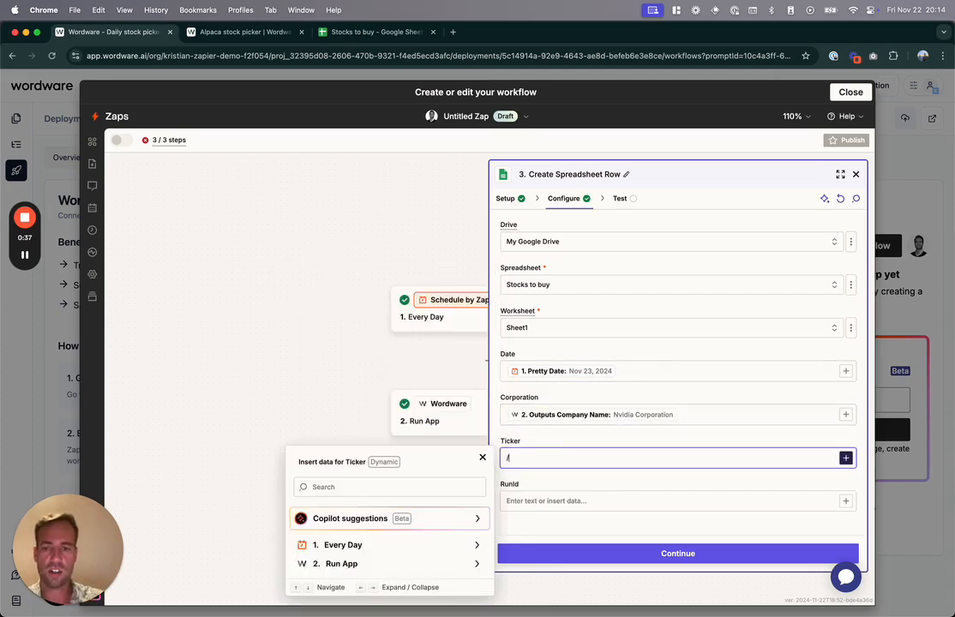
left_click(418, 557)
left_click(386, 531)
left_click(590, 499)
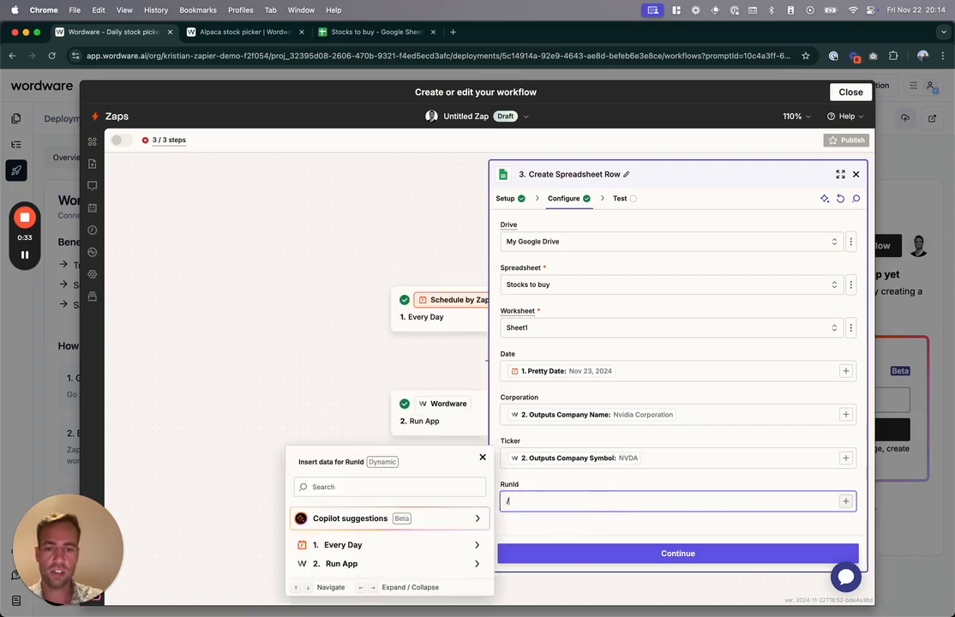
left_click(393, 565)
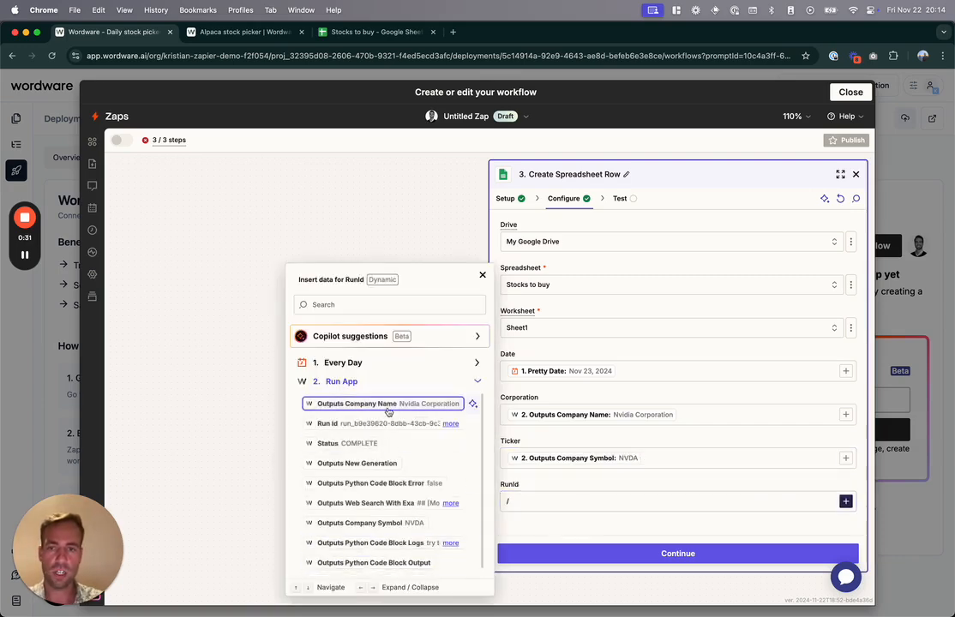
left_click(342, 423)
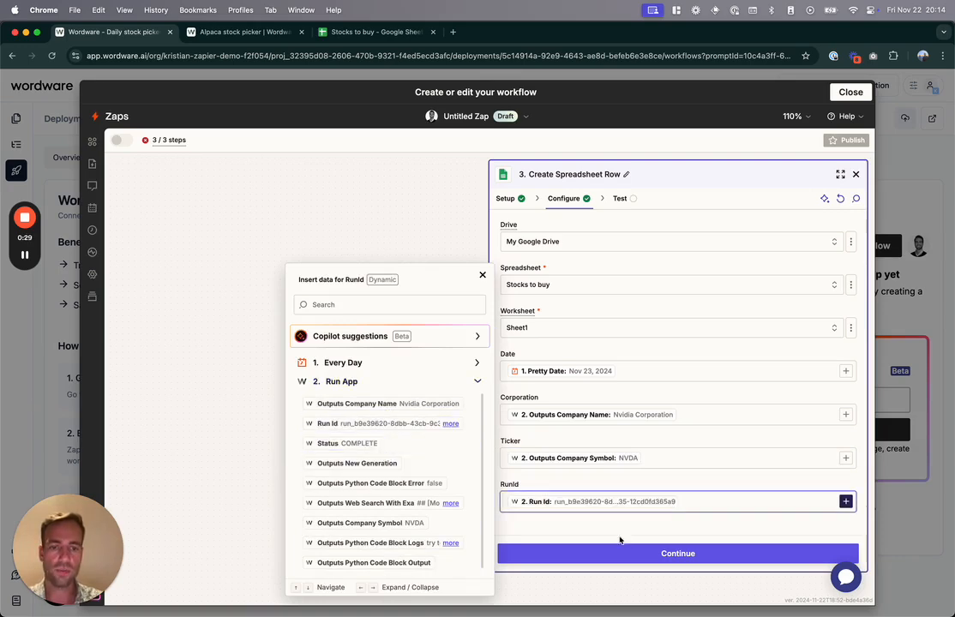
- Test the Create Spreadsheet Row step, check the added row in the Stocks to buy spreadsheet and return to the Zap editor
left_click(608, 554)
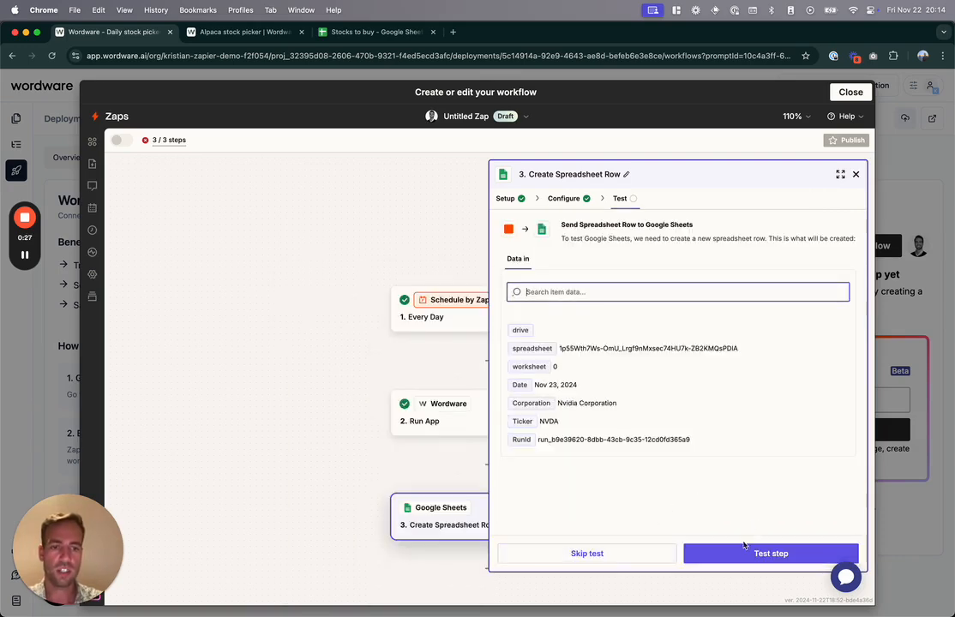
left_click(742, 554)
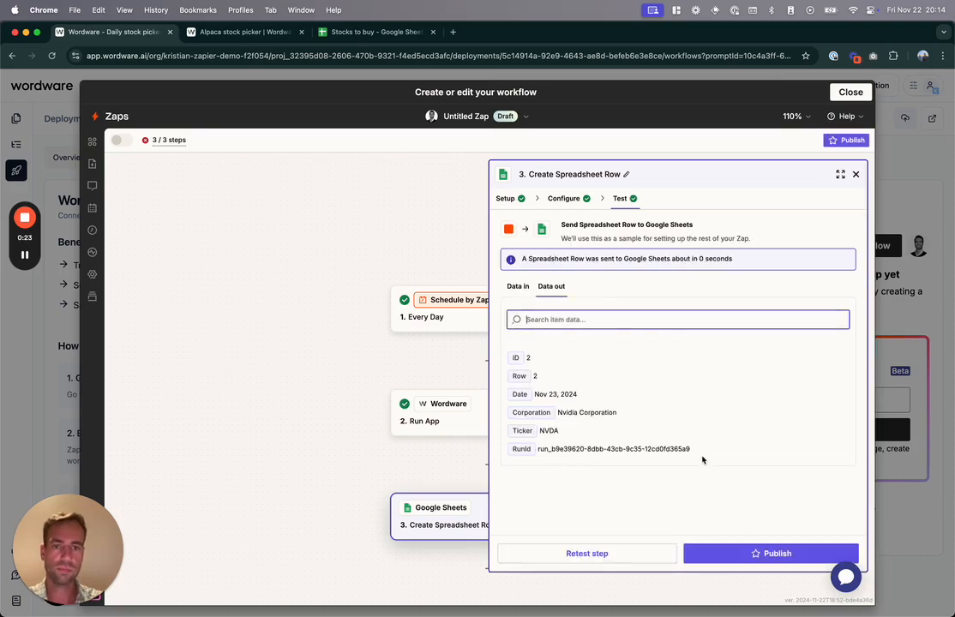
key("ctrl+Tab")
key("ctrl+Tab")
key("Left")
key("Left")
key("Left")
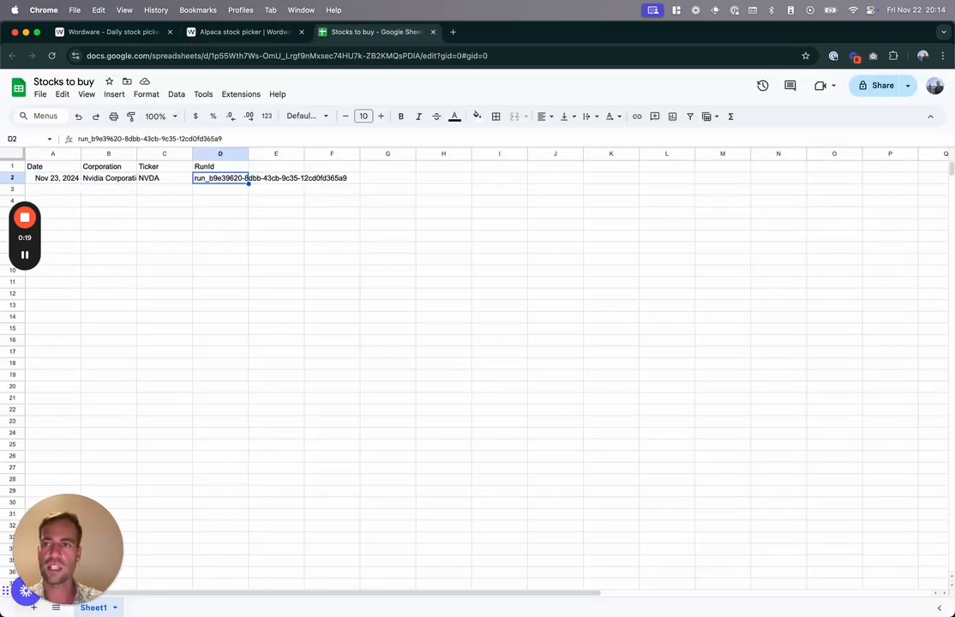
key("Left")
key("Left")
key("Left")
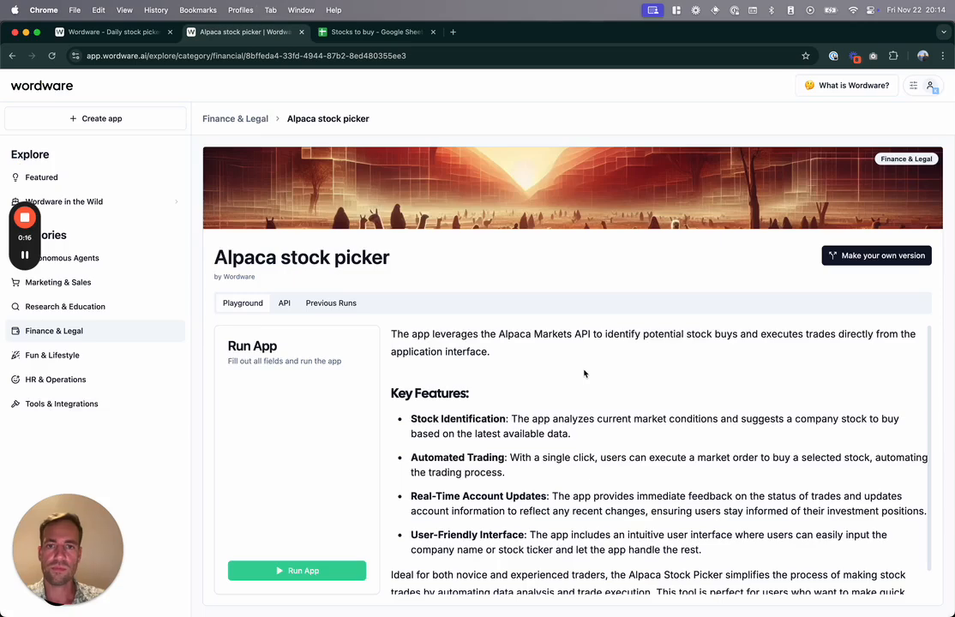
key("ctrl+shift+Tab")
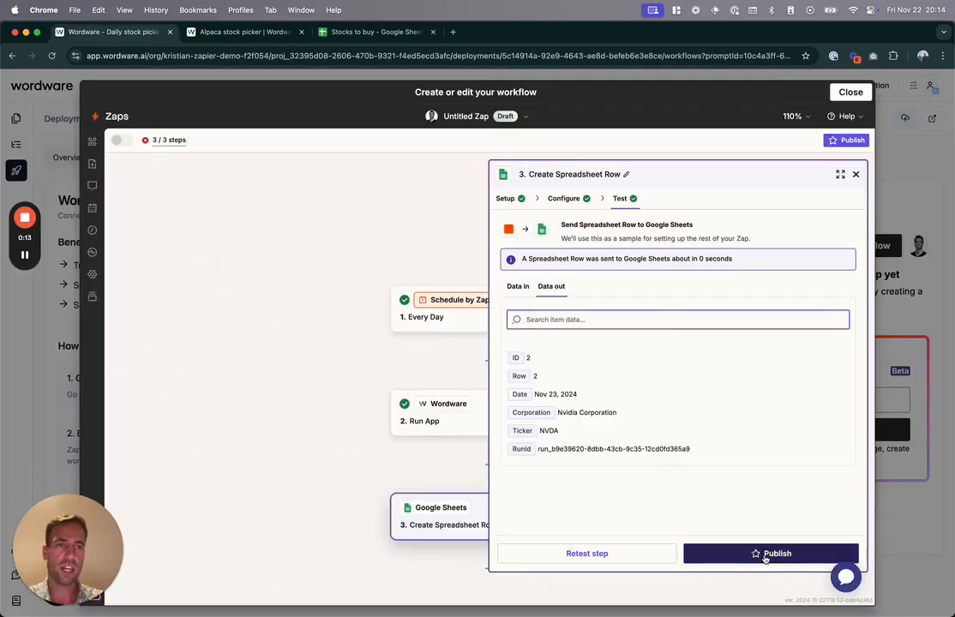
- Close the Create Spreadsheet Row step's settings and review the complete three-step Zap
left_click(410, 249)
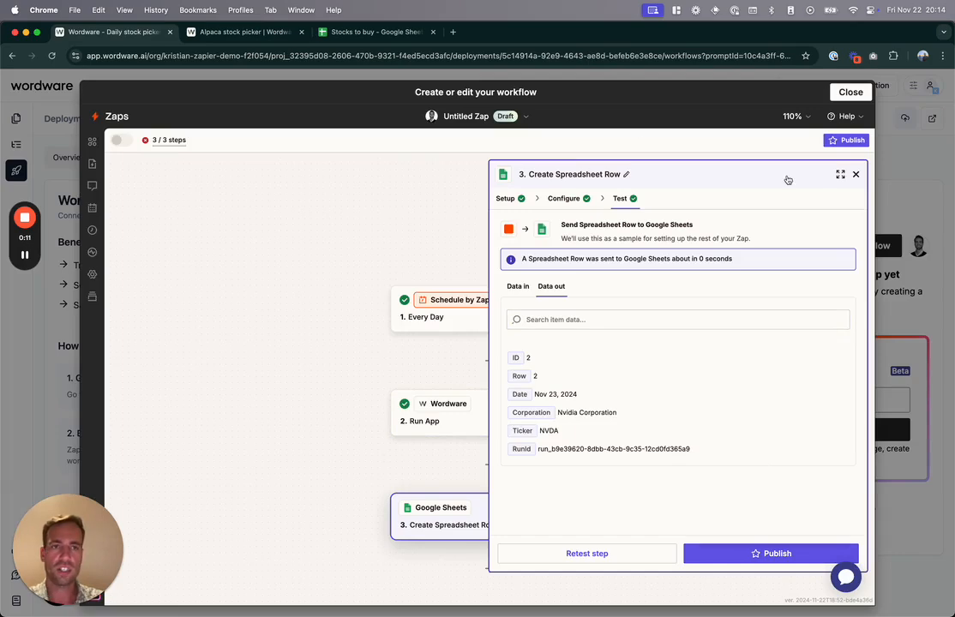
left_click(856, 174)
scroll(704, 307, "down", 2)
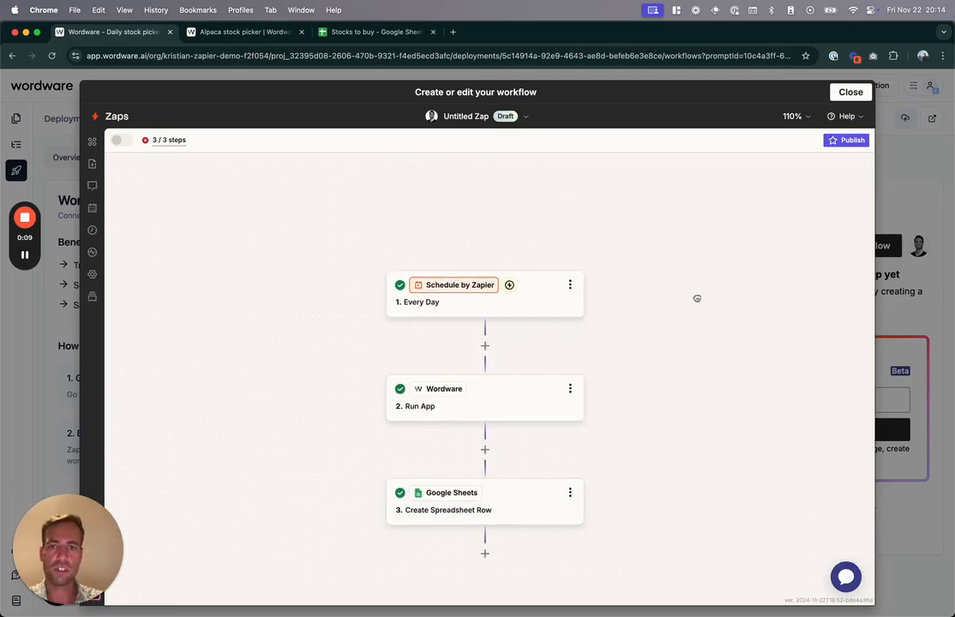
left_click_drag(671, 346, 697, 322)
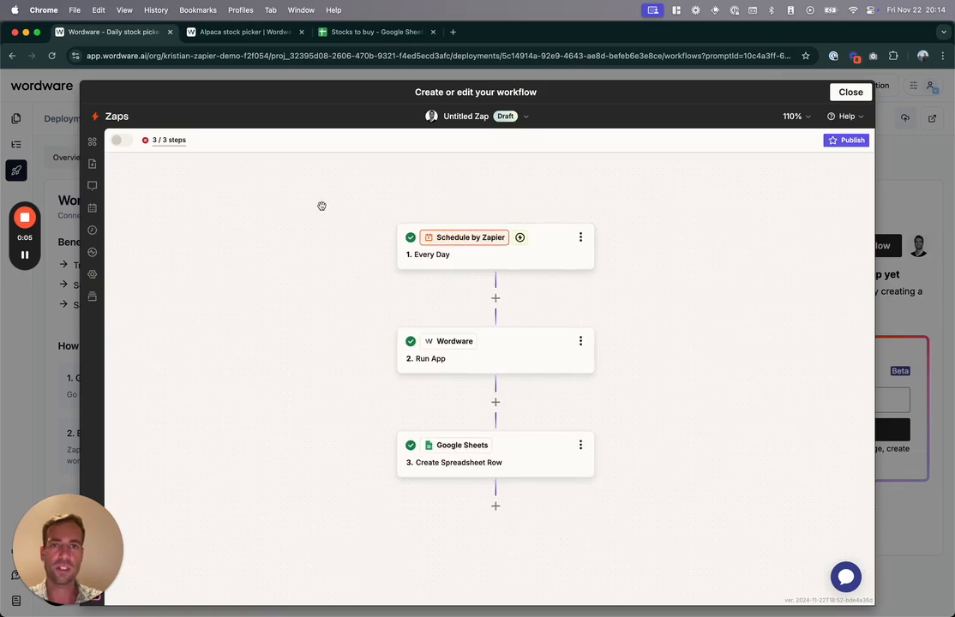
mouse_move(25, 262)
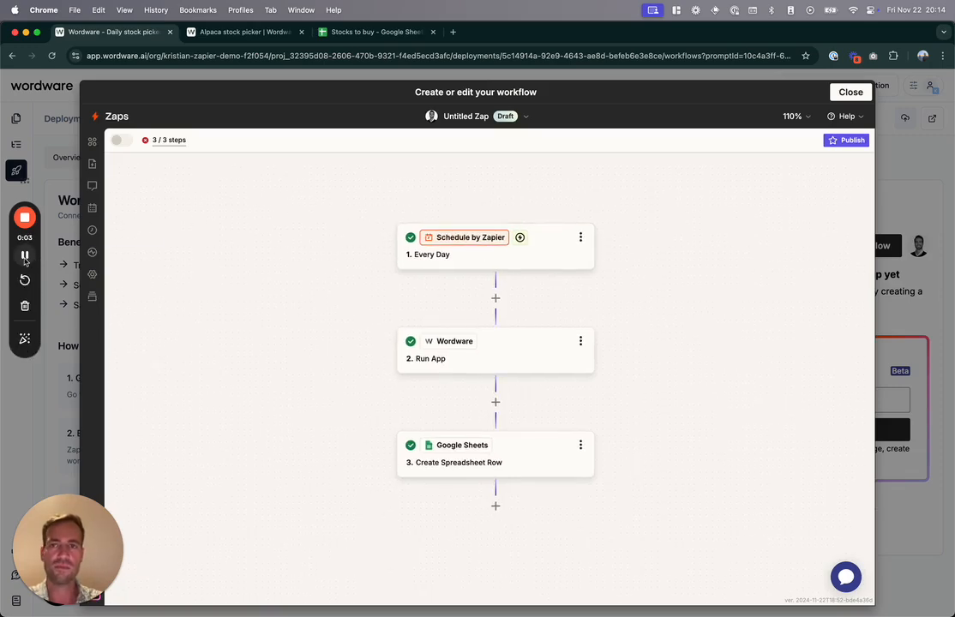